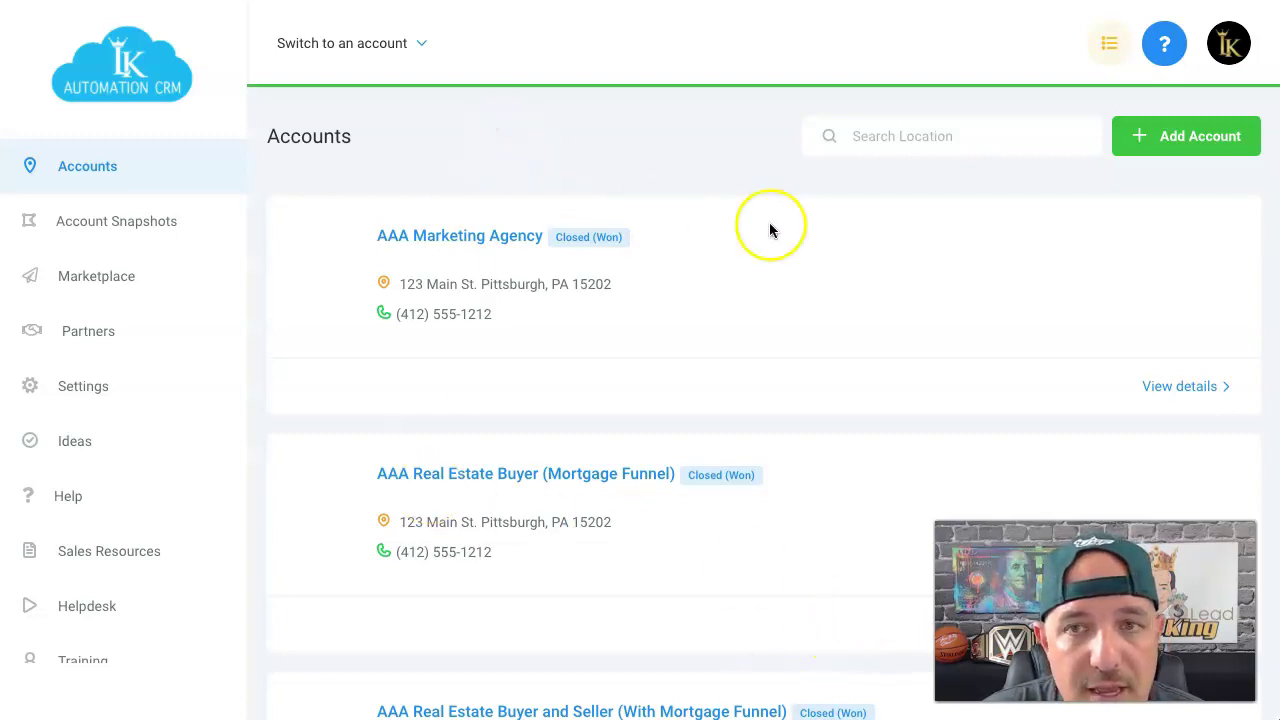
Visit the AAA Real Estate Buyer (Mortgage Funnel) account, then return to agency Settings
{"action": "left_click", "coordinate": [411, 41]}
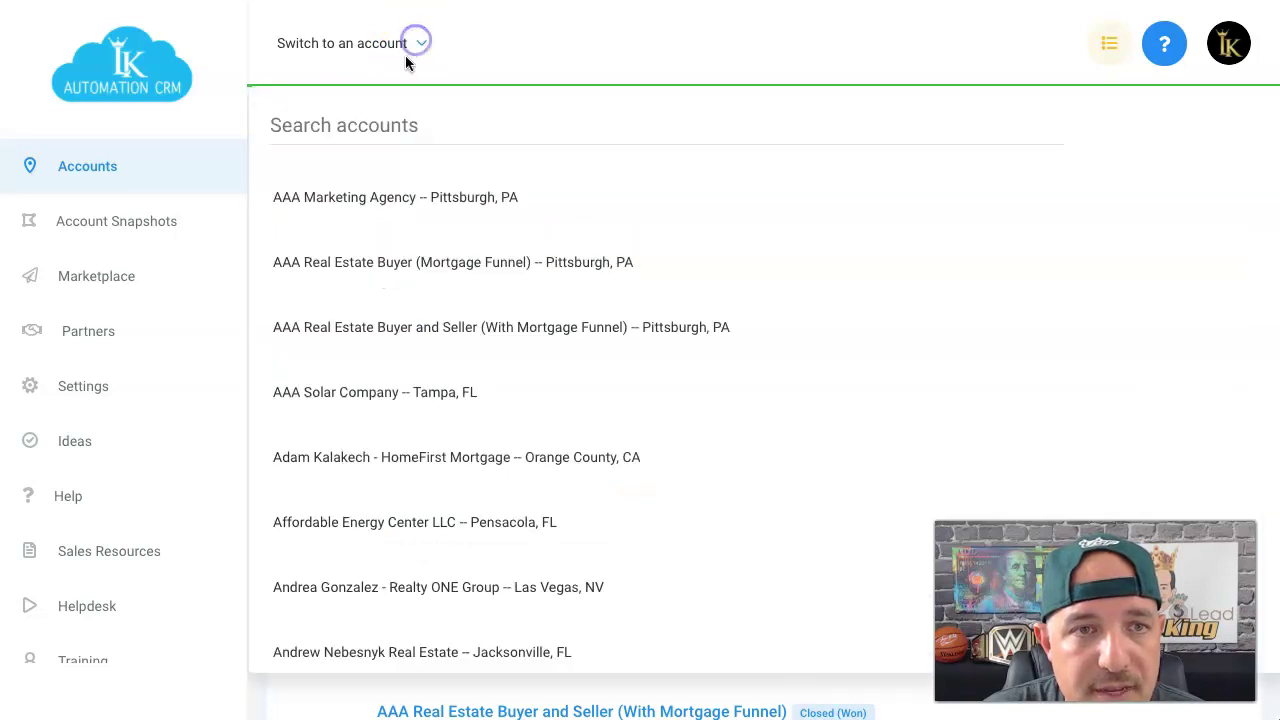
{"action": "left_click", "coordinate": [364, 248]}
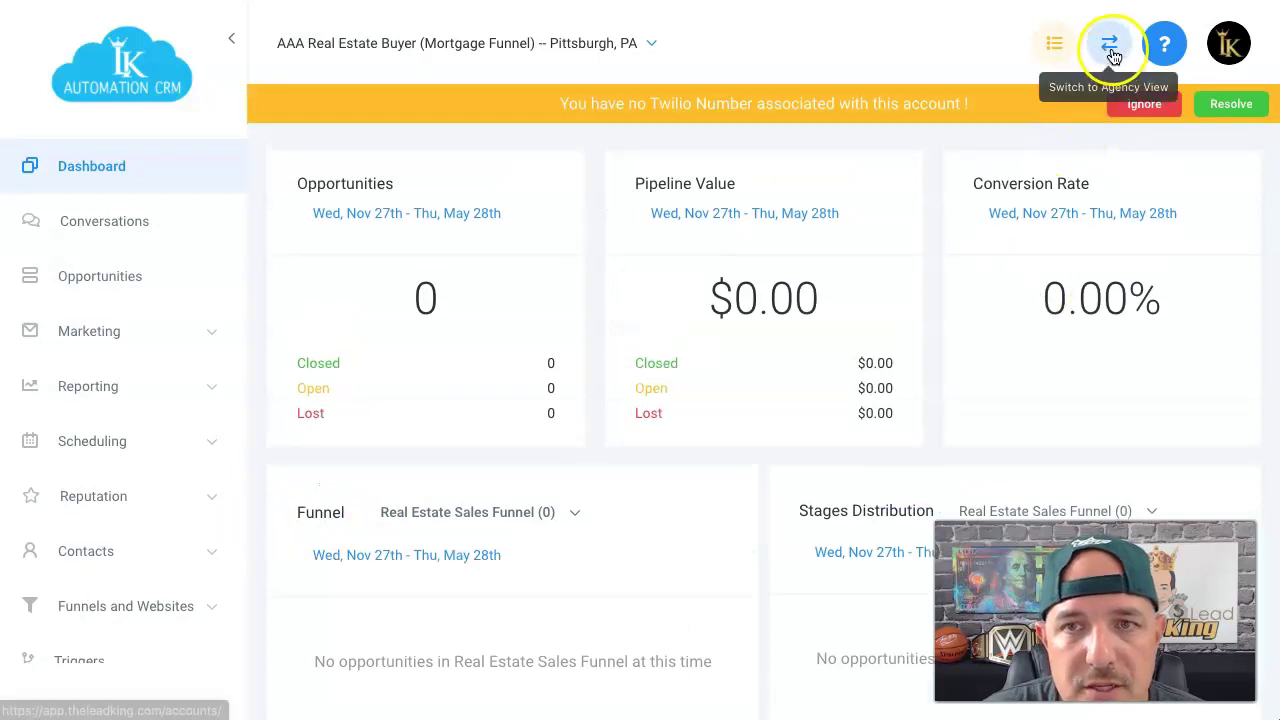
{"action": "left_click", "coordinate": [1111, 47]}
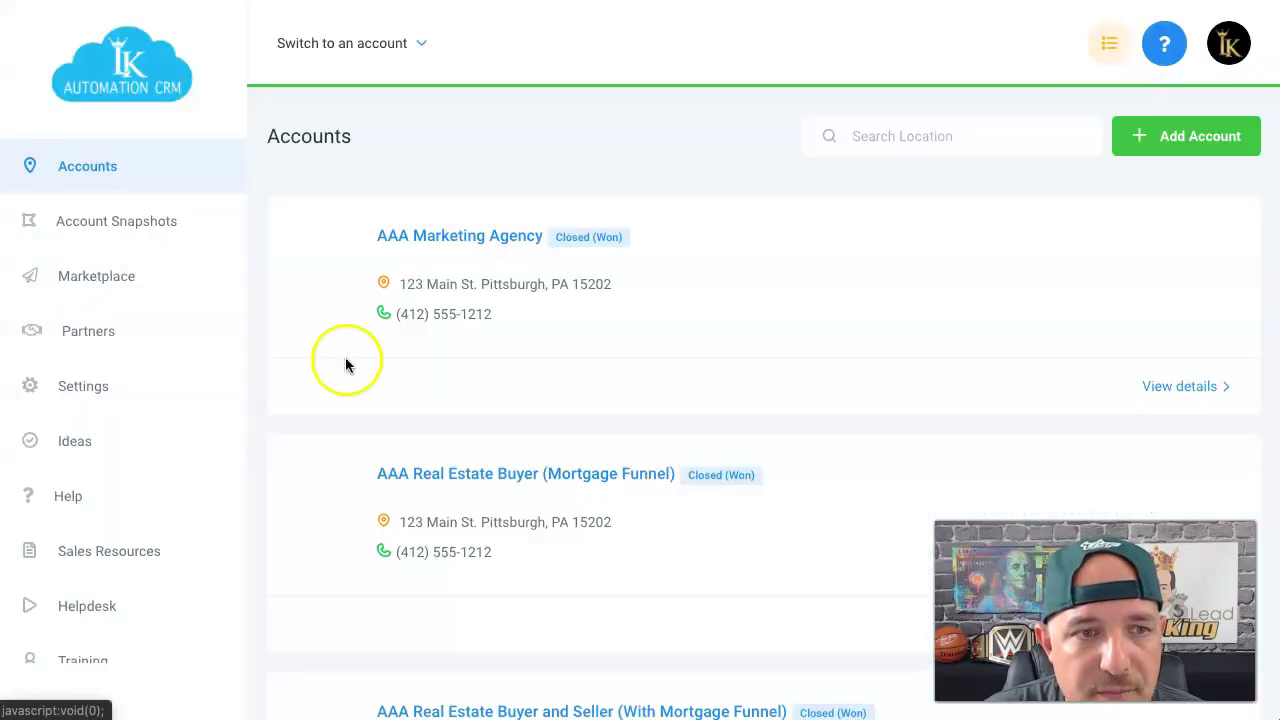
{"action": "left_click", "coordinate": [75, 386]}
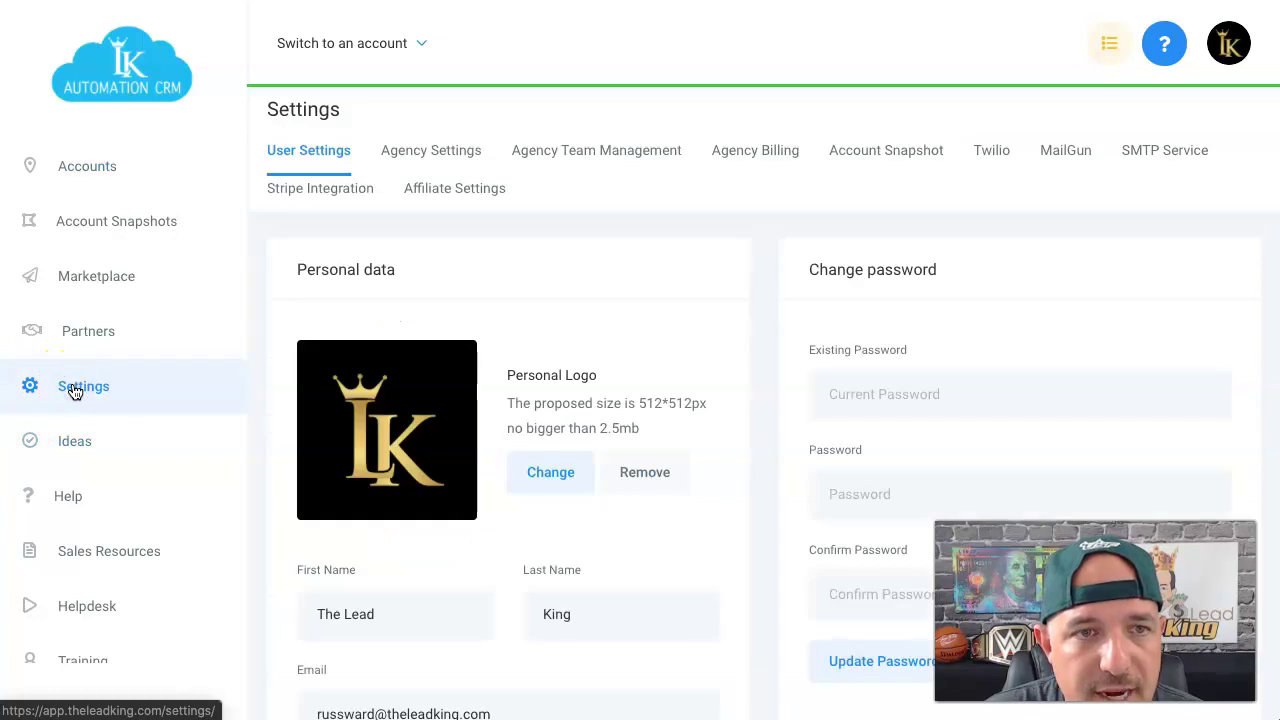
Open the Stripe Integration settings showing the Stripe Secret key field
{"action": "left_click", "coordinate": [326, 192]}
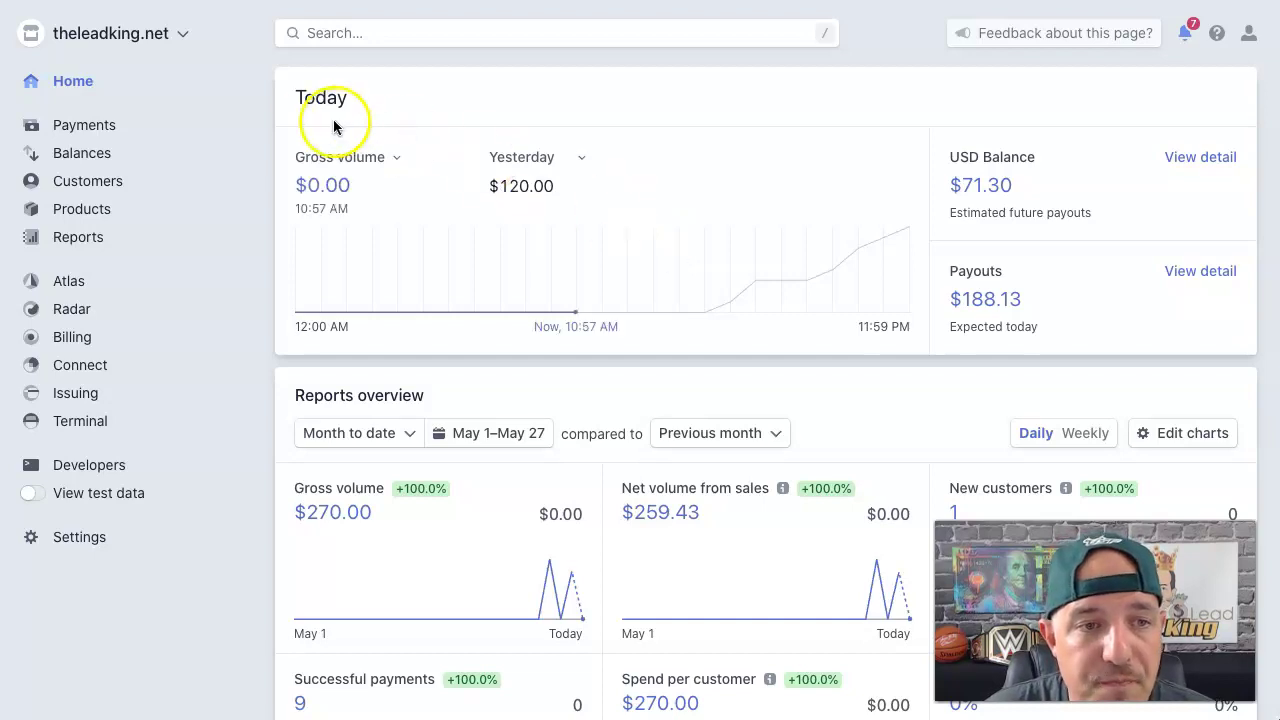
Copy the live secret key from Stripe's Developers > API keys into the CRM's Stripe Secret key field
{"action": "left_click", "coordinate": [105, 465]}
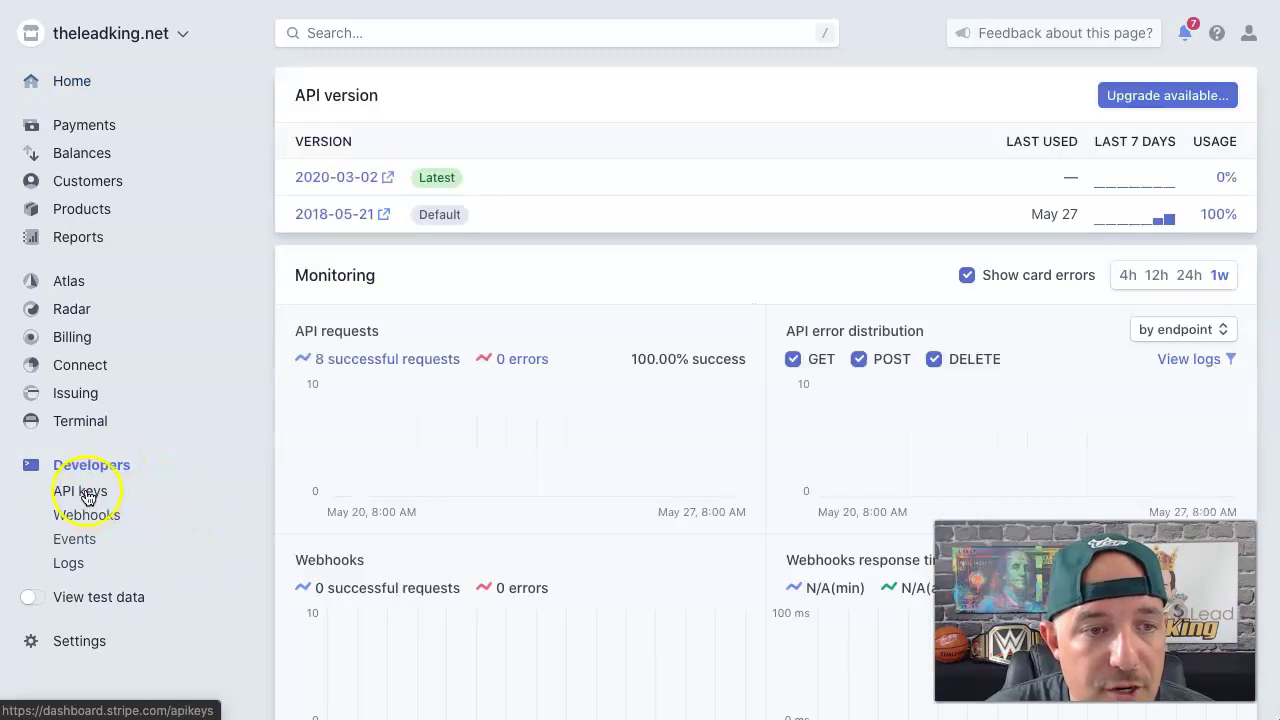
{"action": "left_click", "coordinate": [86, 491]}
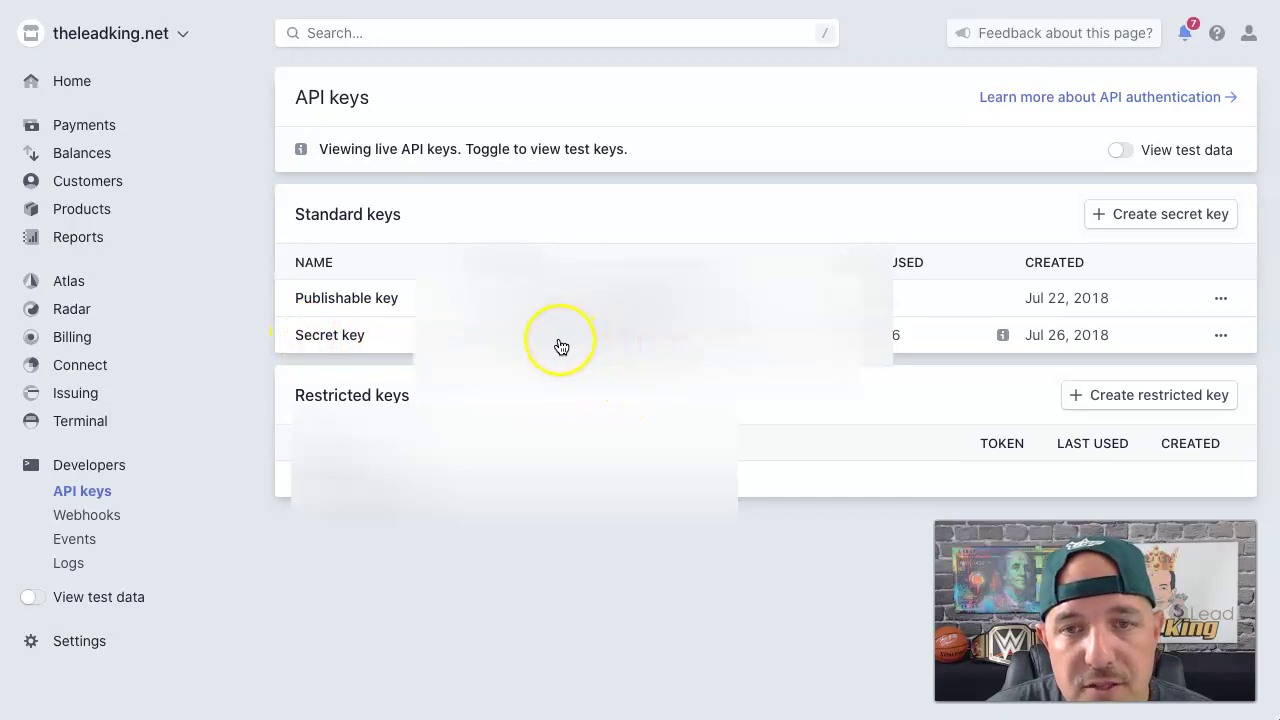
{"action": "left_click", "coordinate": [531, 350]}
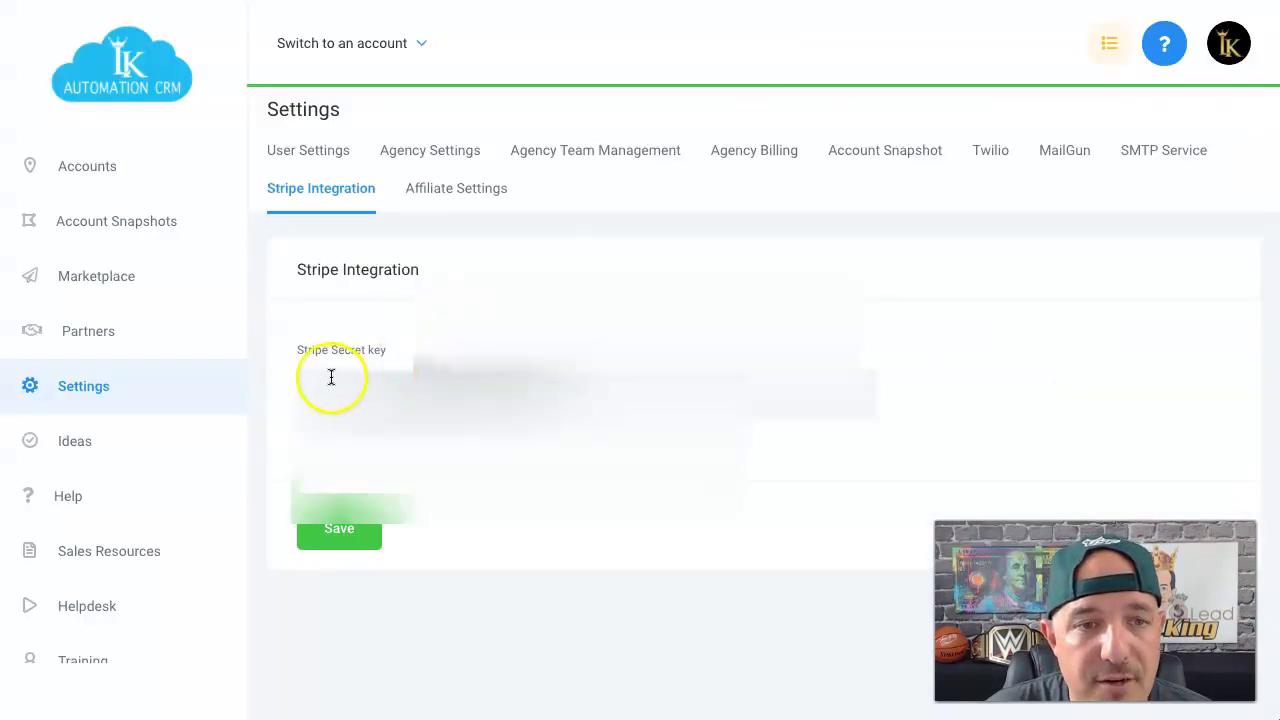
{"action": "left_click", "coordinate": [306, 380]}
{"action": "key", "text": "ctrl+v"}
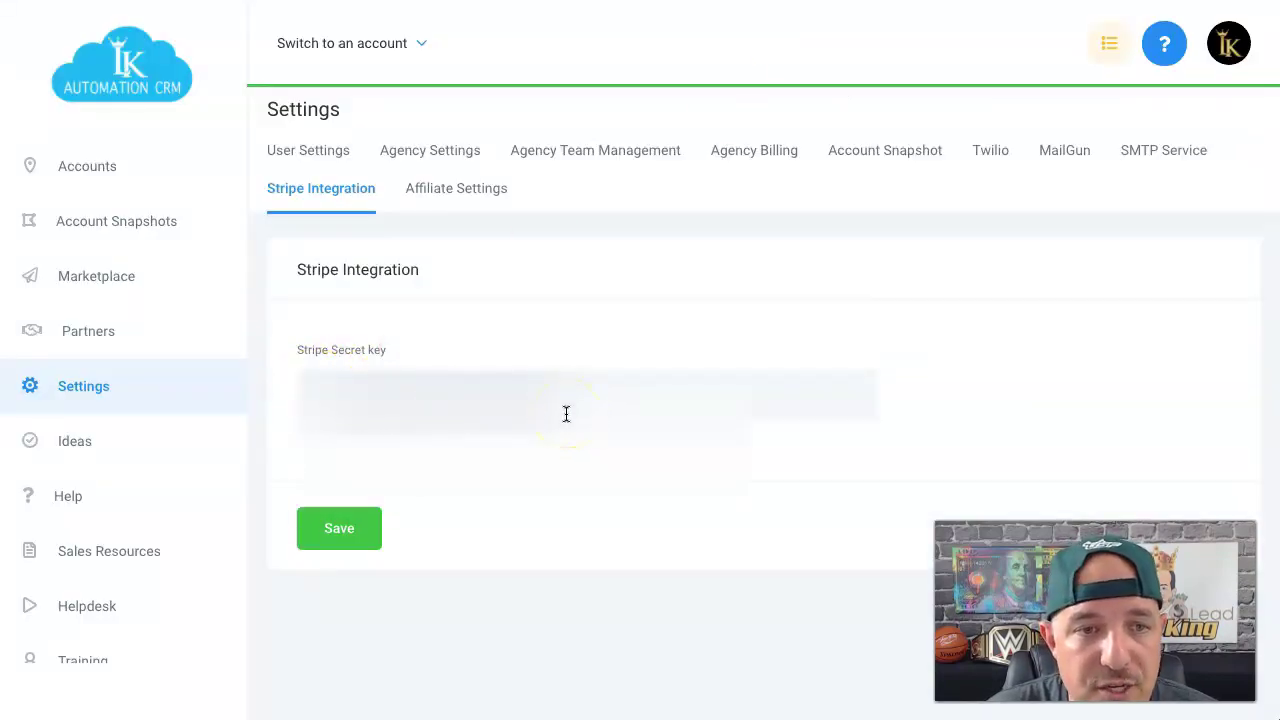
Store the pasted live Stripe secret key with the green Save button
{"action": "left_click", "coordinate": [371, 526]}
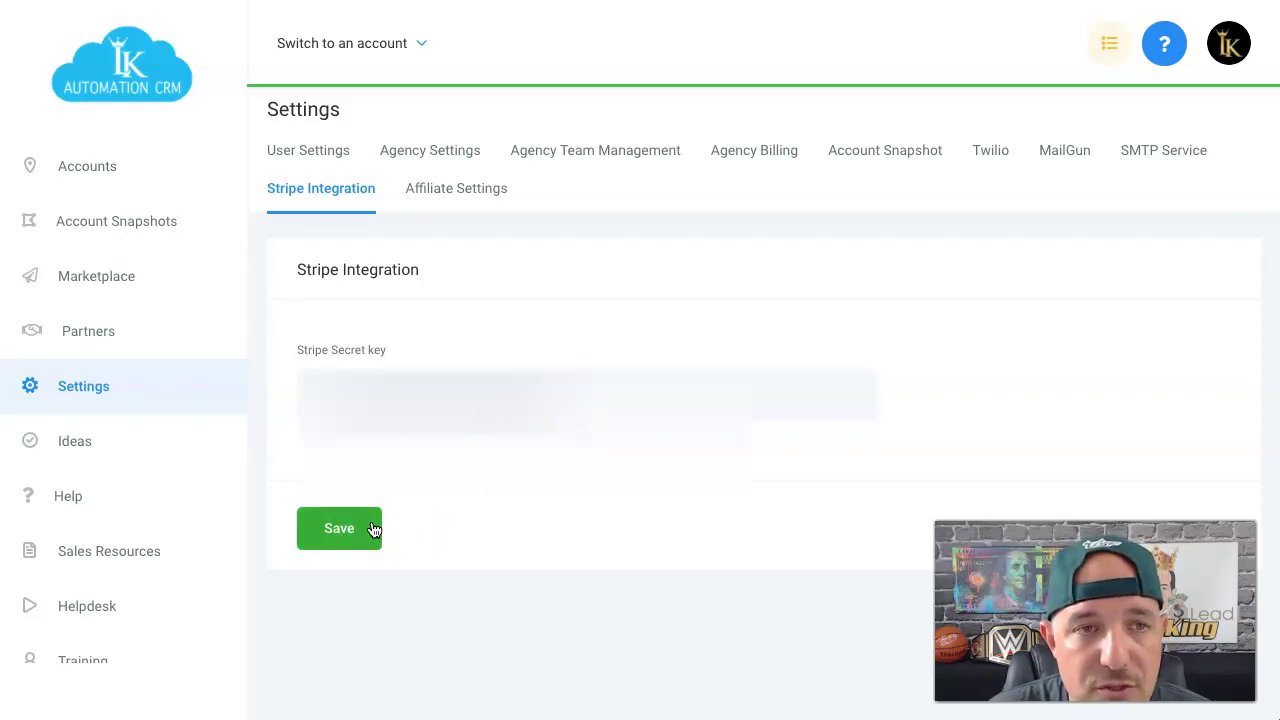
{"action": "left_click_drag", "start_coordinate": [466, 483], "coordinate": [523, 445]}
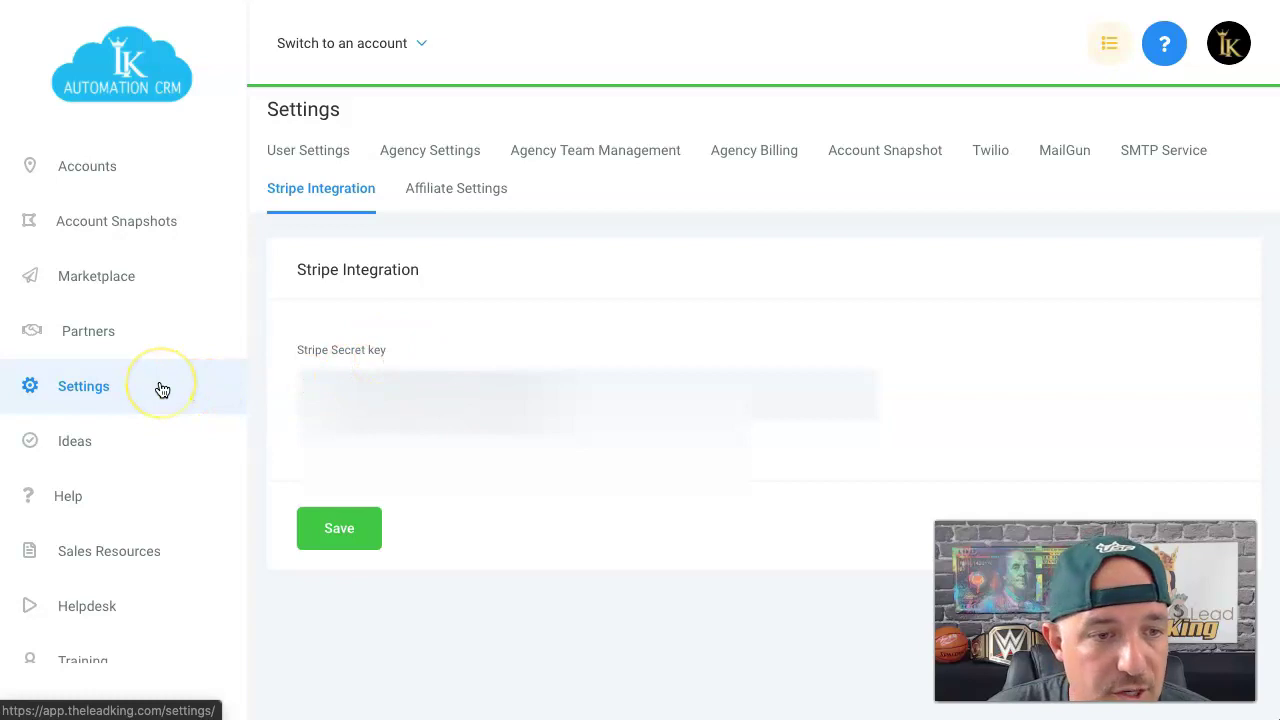
{"action": "scroll", "coordinate": [160, 388], "scroll_direction": "down", "scroll_amount": 1}
Switch into the client account whose dashboard shows 8 open opportunities and $0.00 pipeline
{"action": "left_click", "coordinate": [424, 39]}
{"action": "scroll", "coordinate": [420, 252], "scroll_direction": "down", "scroll_amount": 5}
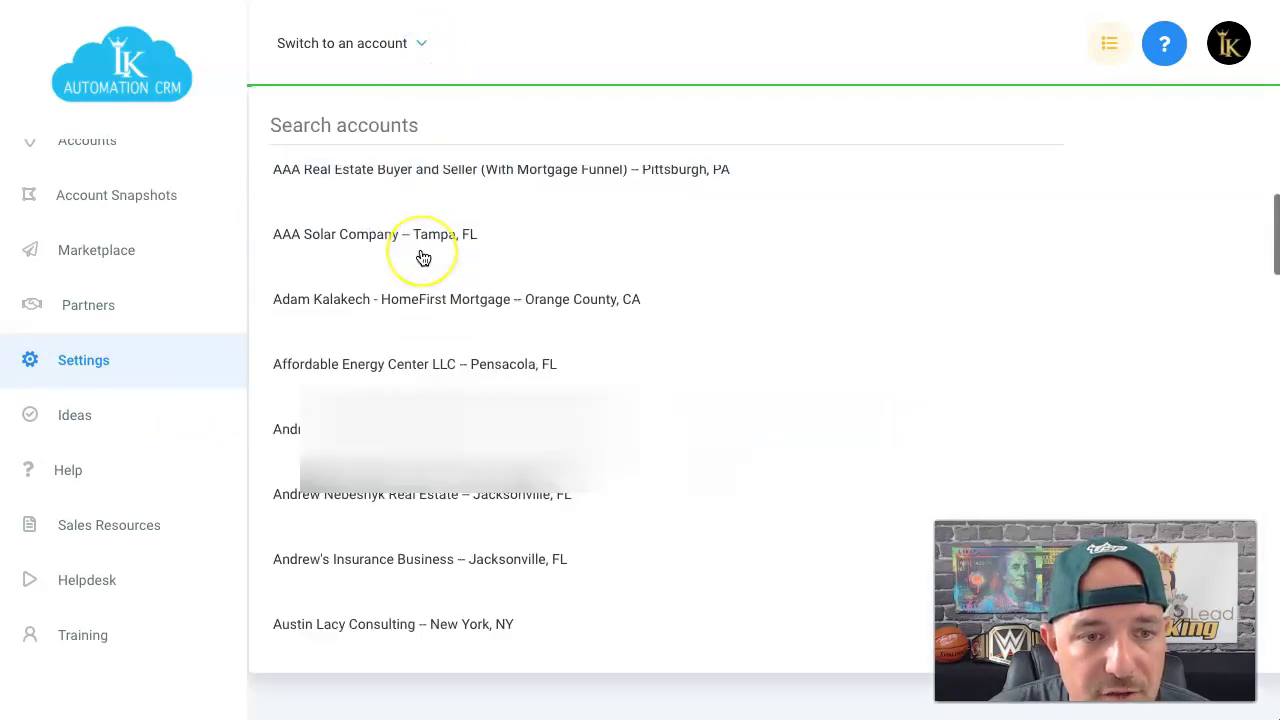
{"action": "scroll", "coordinate": [415, 262], "scroll_direction": "down", "scroll_amount": 2}
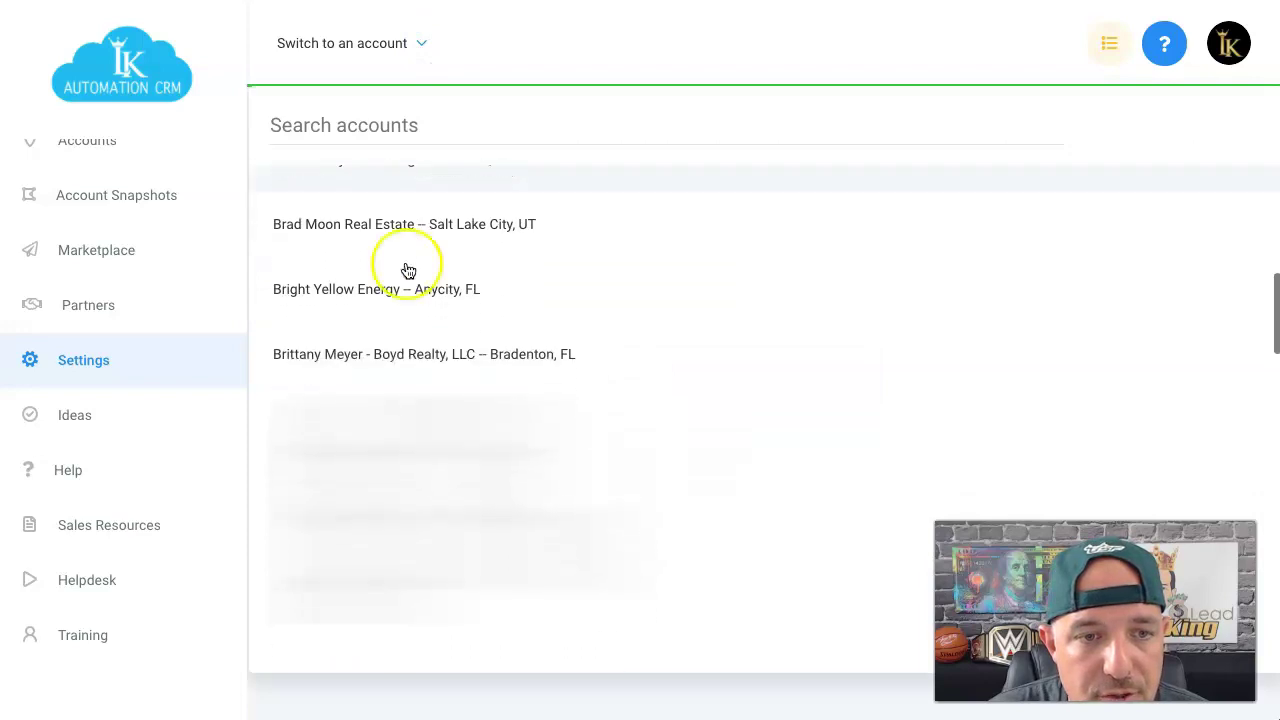
{"action": "left_click", "coordinate": [369, 421]}
{"action": "left_click", "coordinate": [175, 330]}
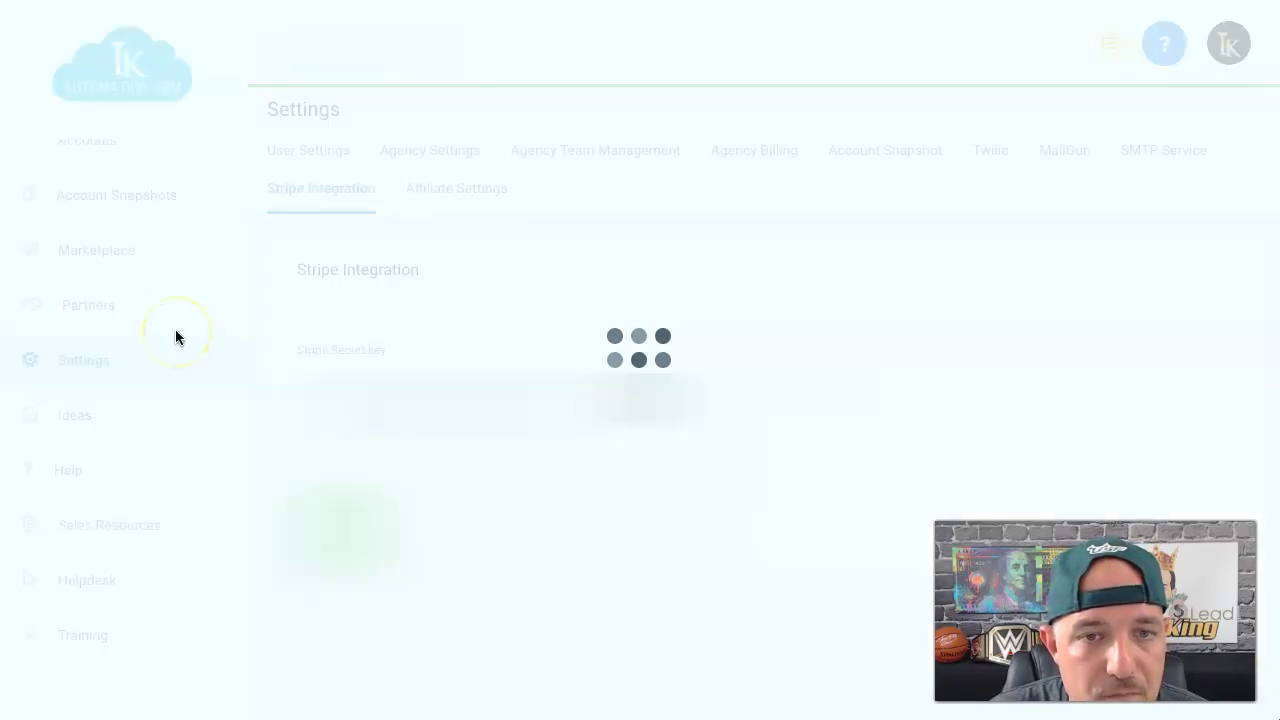
{"action": "scroll", "coordinate": [175, 337], "scroll_direction": "down", "scroll_amount": 3}
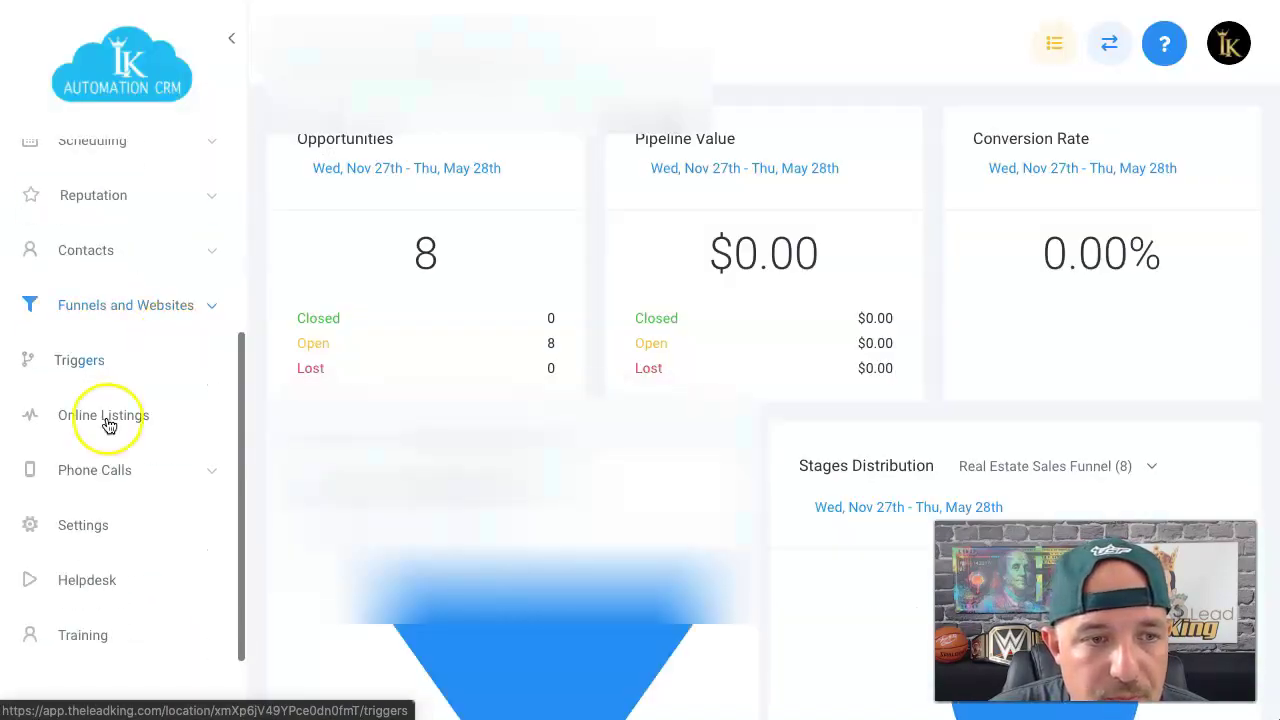
Open the Billing trigger from the account's Triggers list
{"action": "left_click", "coordinate": [86, 358]}
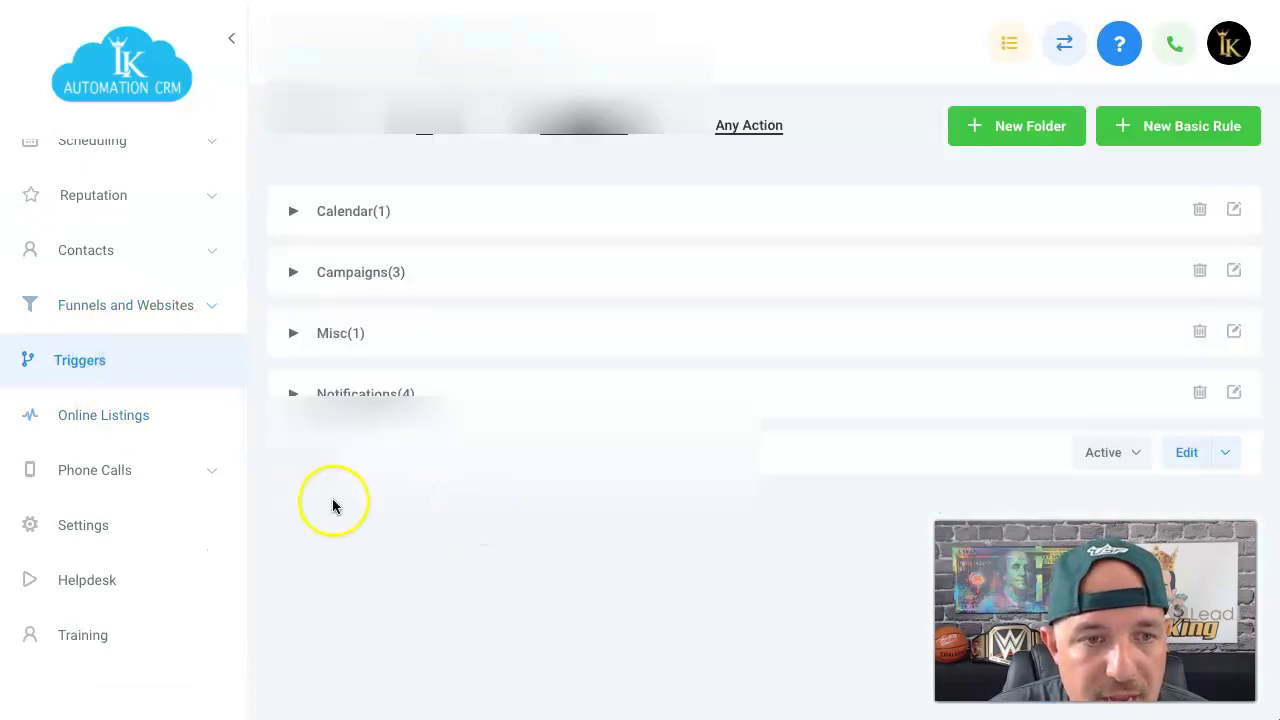
{"action": "left_click", "coordinate": [311, 457]}
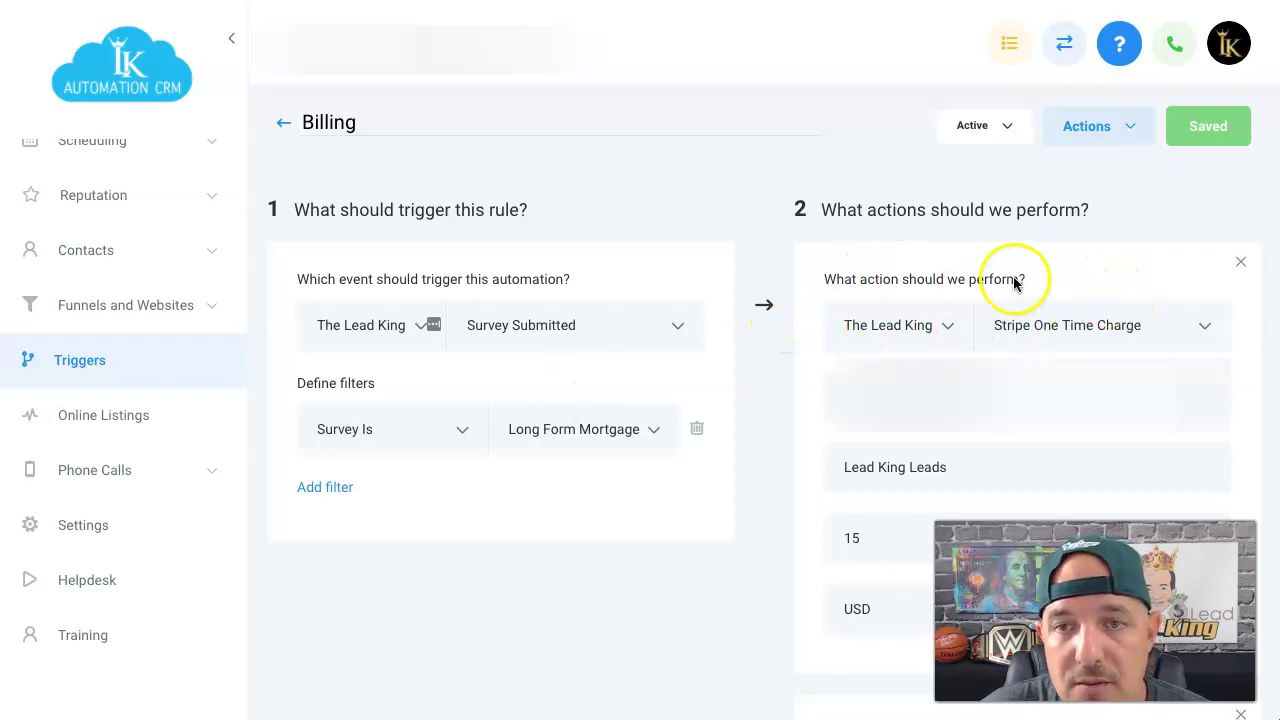
Browse the trigger action list and close it, keeping the Stripe One Time Charge action
{"action": "left_click", "coordinate": [1110, 332]}
{"action": "scroll", "coordinate": [1117, 440], "scroll_direction": "down", "scroll_amount": 5}
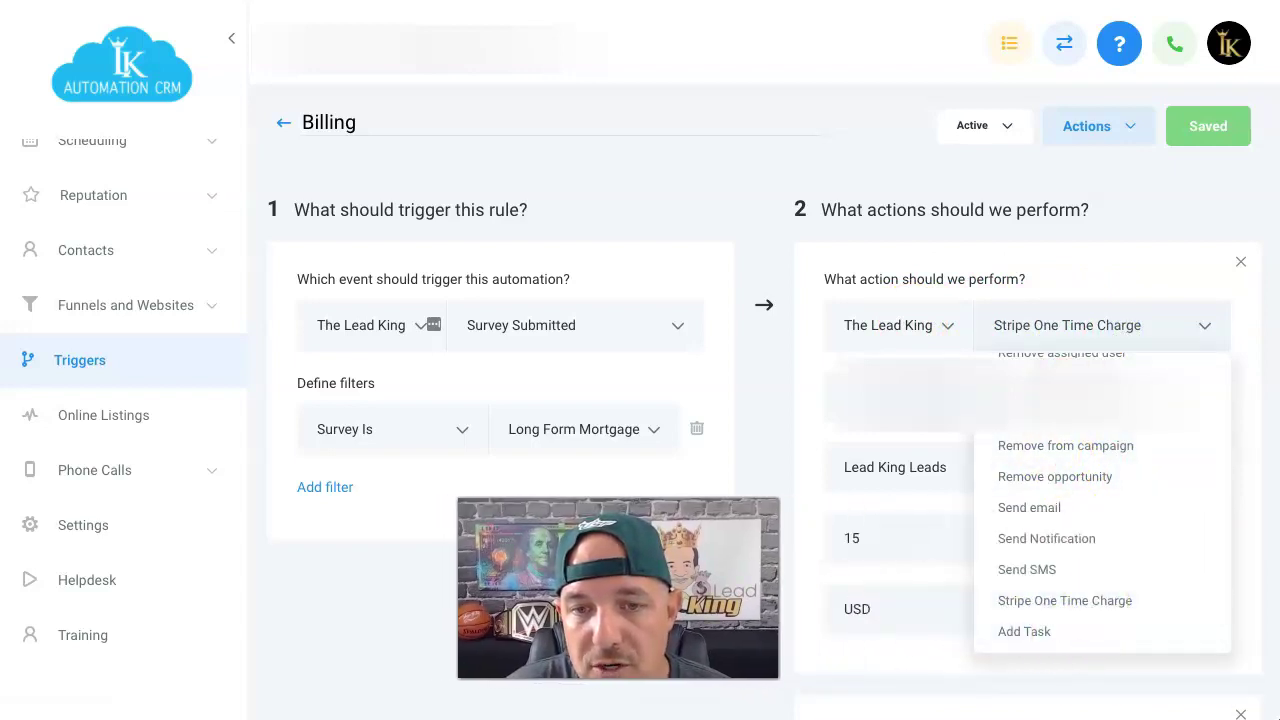
{"action": "left_click", "coordinate": [817, 424]}
{"action": "left_click", "coordinate": [846, 400]}
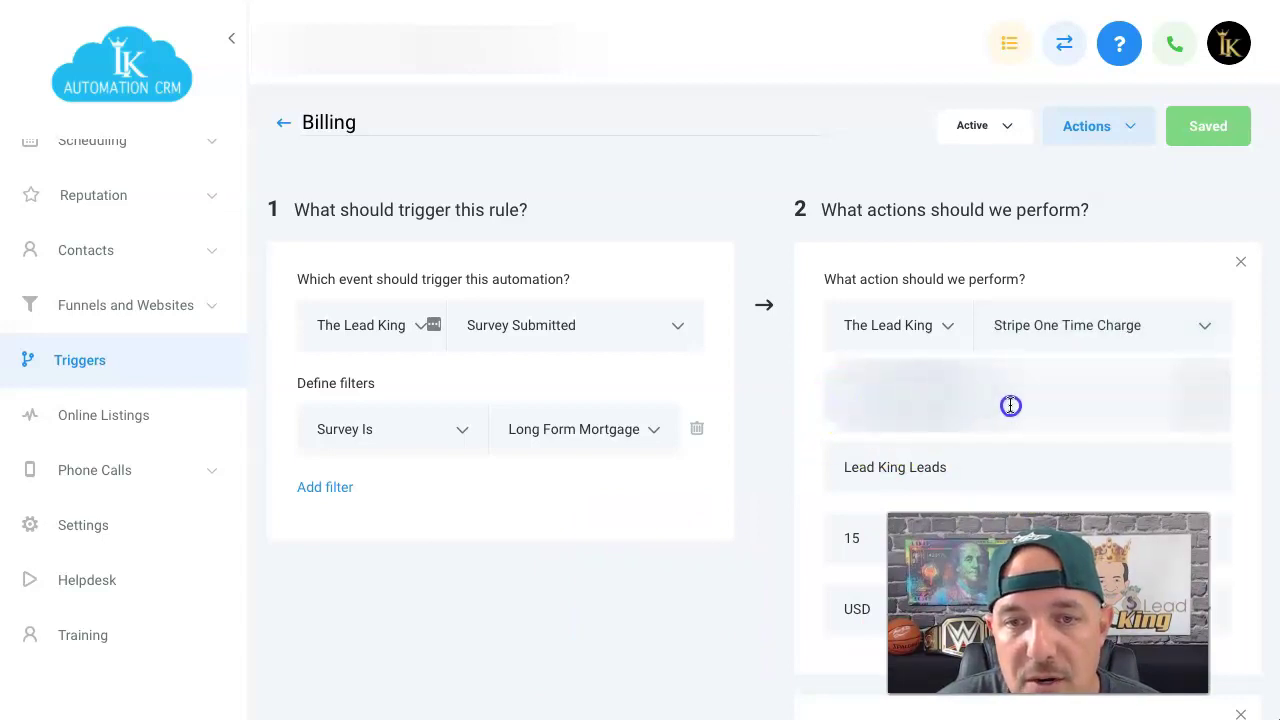
Check the charge's Lead King Leads description, 15 USD amount and hidden customer field
{"action": "left_click", "coordinate": [877, 486]}
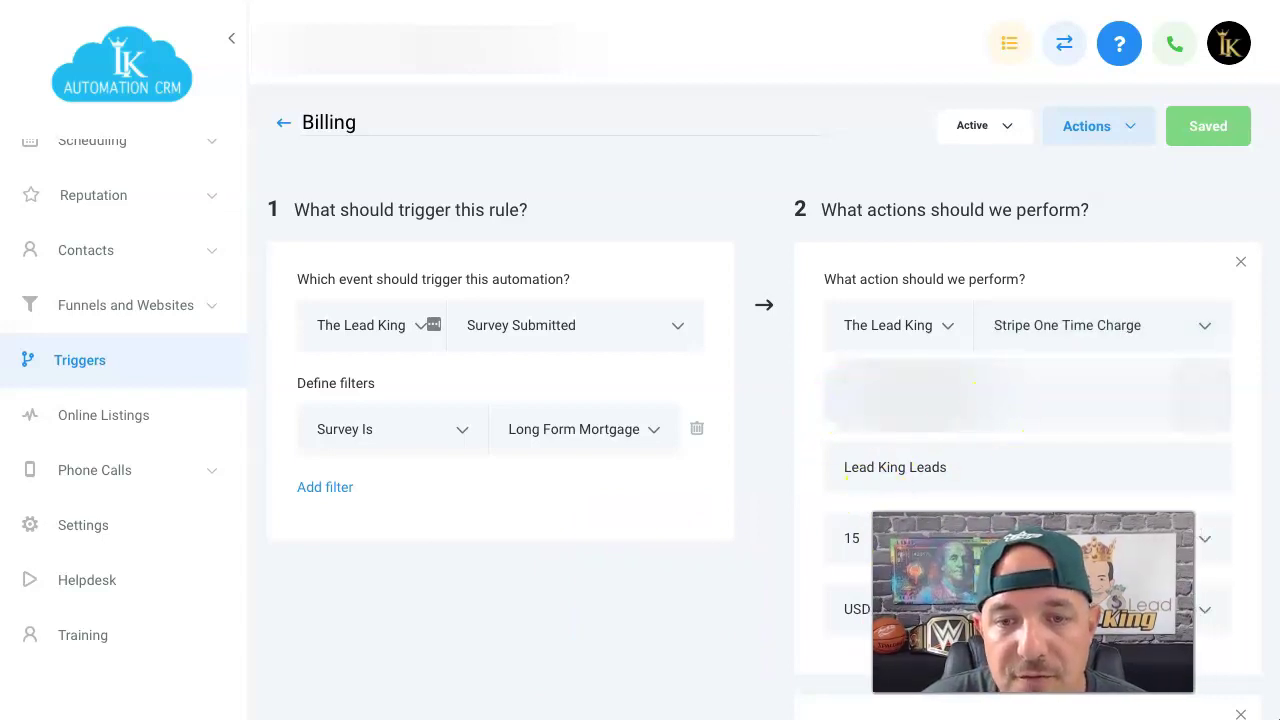
{"action": "left_click", "coordinate": [859, 471]}
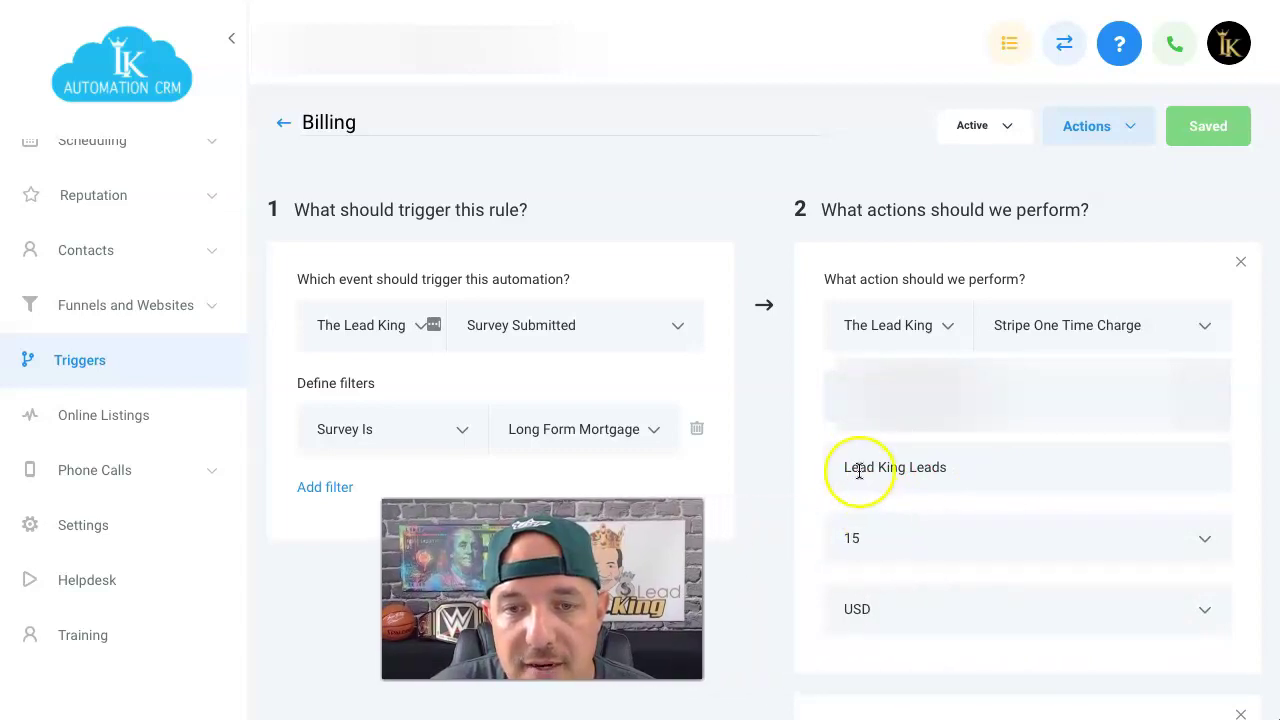
{"action": "left_click_drag", "start_coordinate": [880, 540], "coordinate": [821, 545]}
{"action": "left_click", "coordinate": [880, 537]}
{"action": "left_click", "coordinate": [814, 507]}
{"action": "left_click", "coordinate": [796, 578]}
{"action": "scroll", "coordinate": [796, 568], "scroll_direction": "down", "scroll_amount": 1}
{"action": "scroll", "coordinate": [796, 568], "scroll_direction": "up", "scroll_amount": 1}
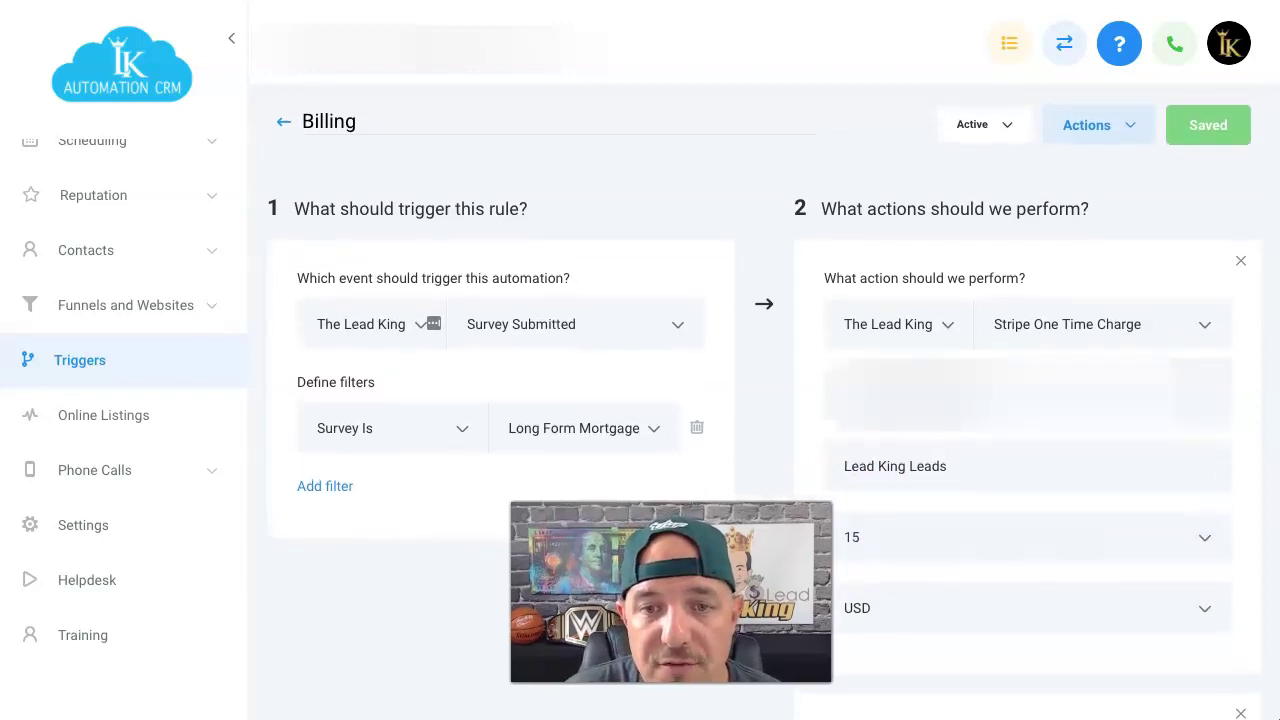
{"action": "left_click", "coordinate": [850, 395]}
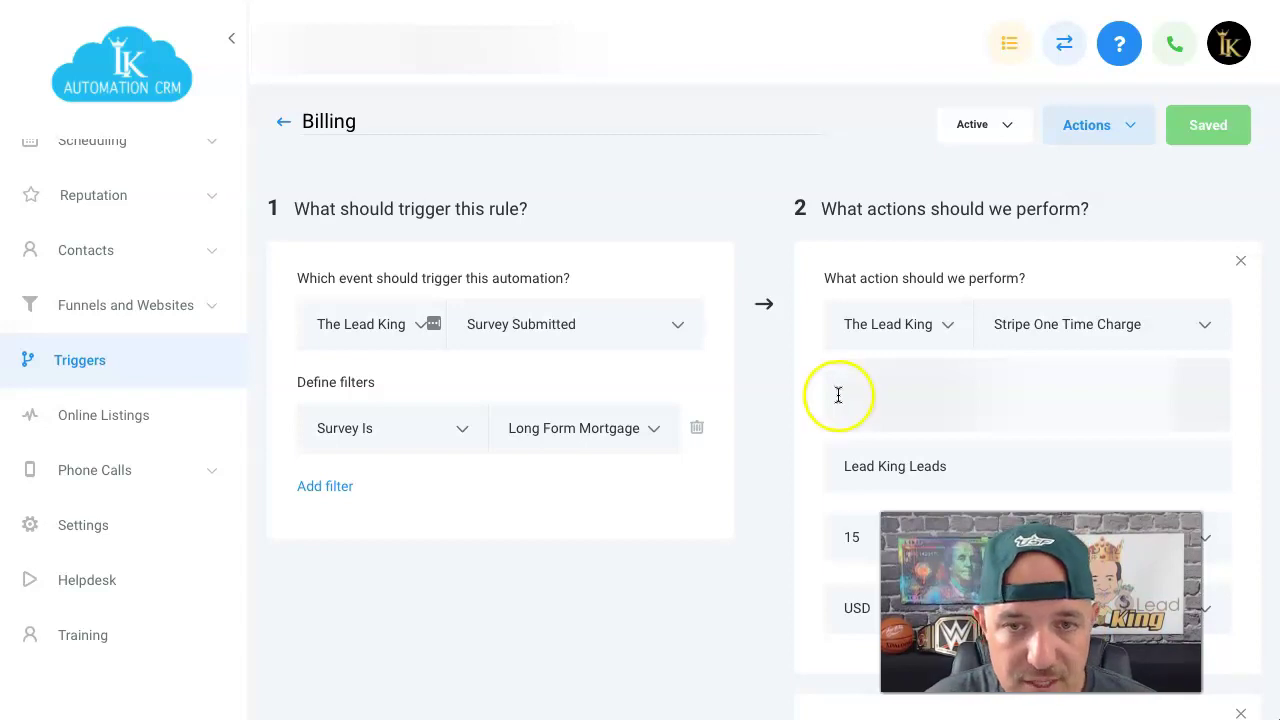
{"action": "left_click", "coordinate": [1032, 407]}
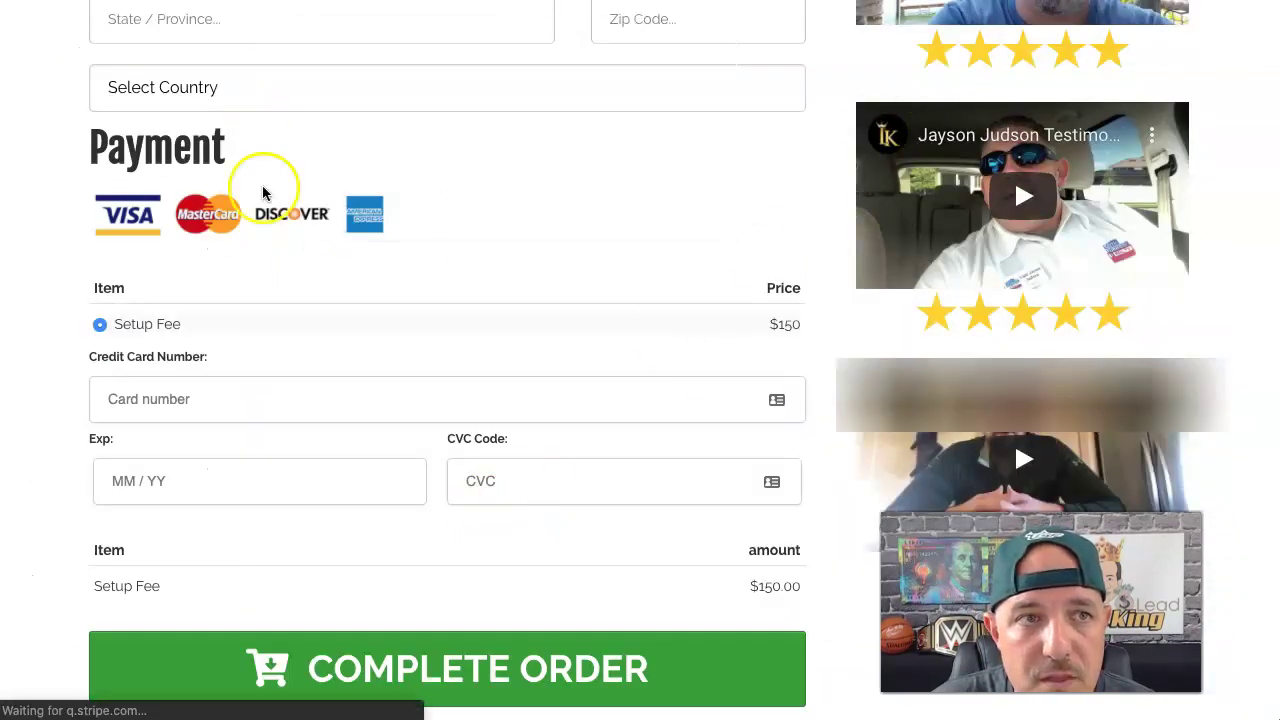
Browse up and down the Lead King sales page
{"action": "scroll", "coordinate": [330, 180], "scroll_direction": "up", "scroll_amount": 15}
{"action": "scroll", "coordinate": [430, 330], "scroll_direction": "up", "scroll_amount": 4}
{"action": "scroll", "coordinate": [465, 479], "scroll_direction": "up", "scroll_amount": 20}
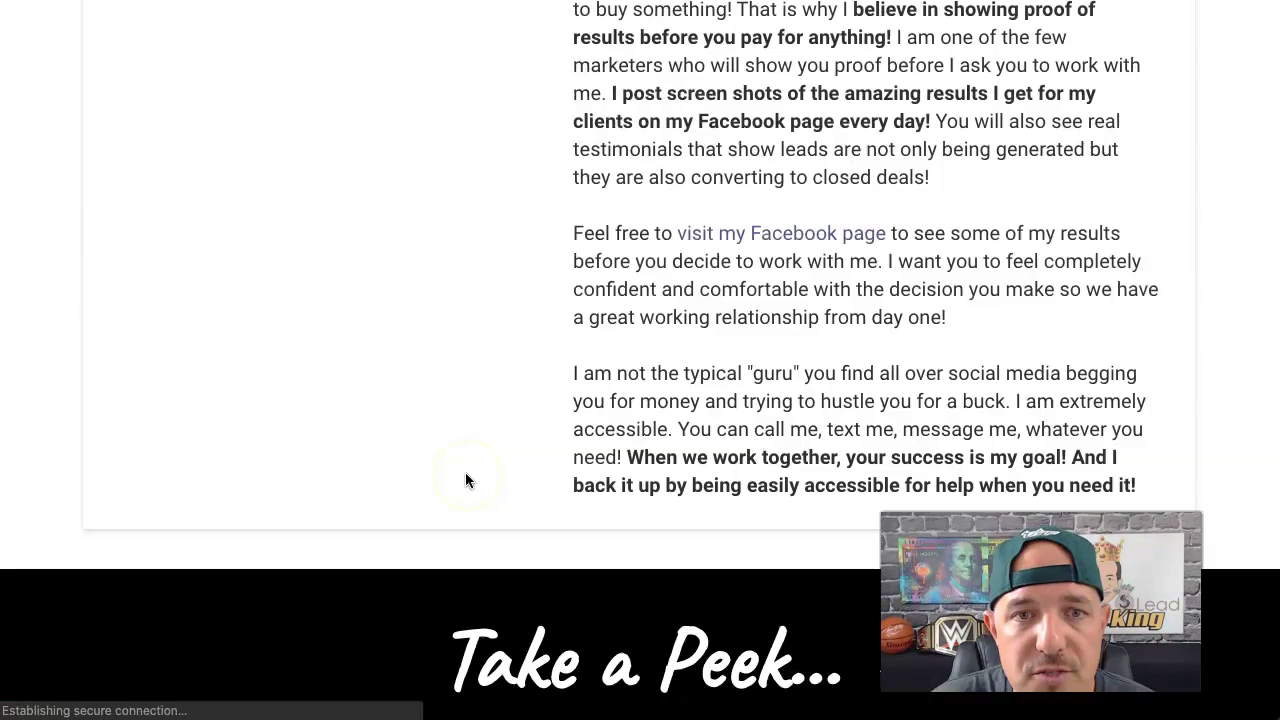
{"action": "scroll", "coordinate": [465, 479], "scroll_direction": "up", "scroll_amount": 15}
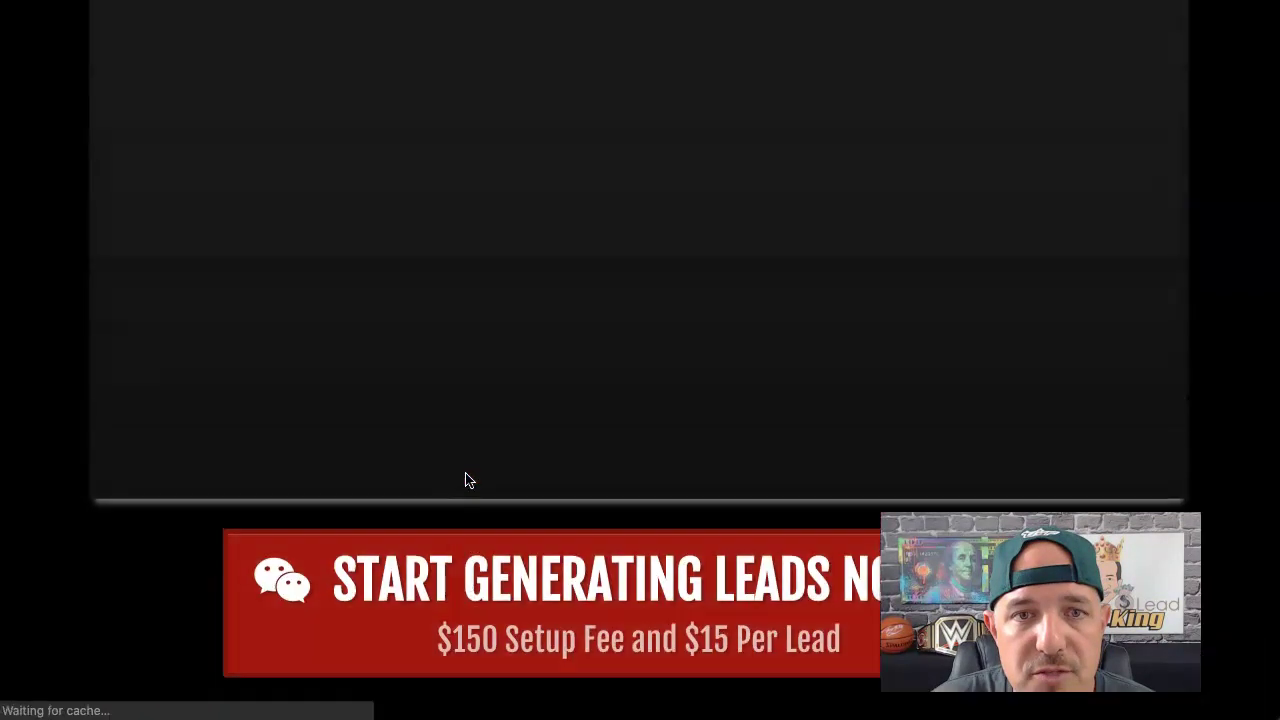
{"action": "left_click", "coordinate": [458, 328]}
{"action": "scroll", "coordinate": [458, 328], "scroll_direction": "down", "scroll_amount": 20}
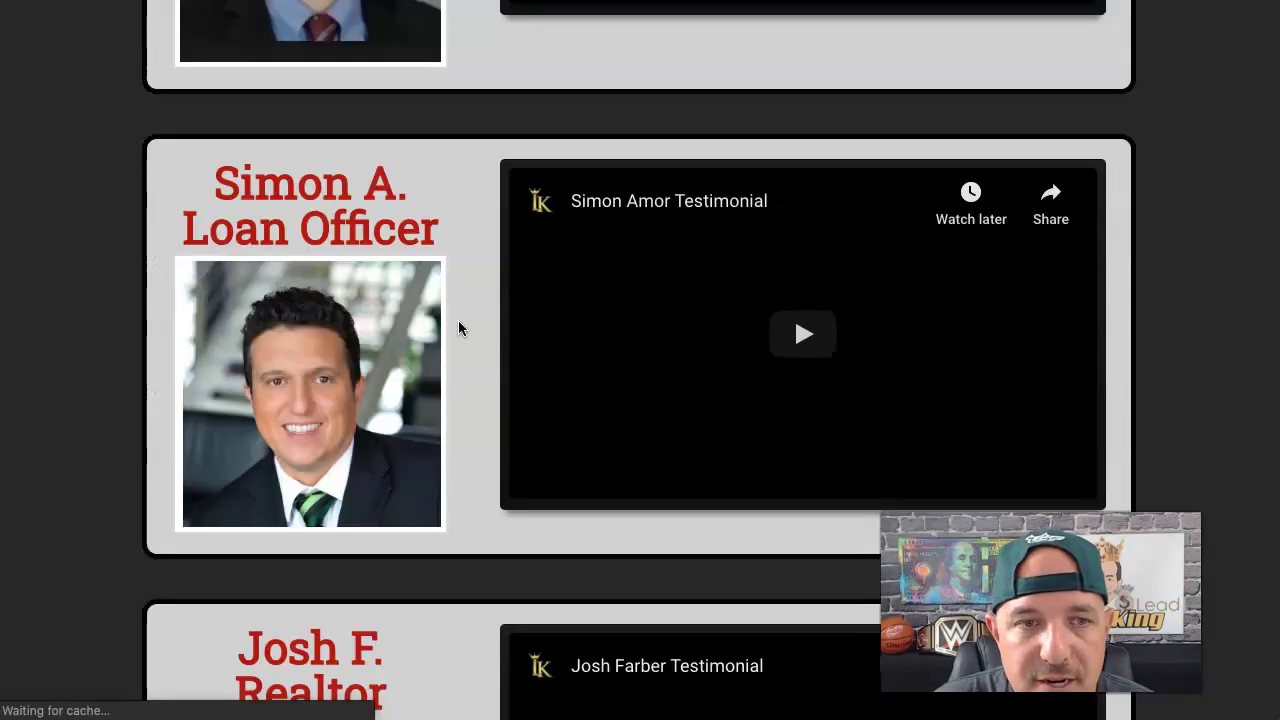
{"action": "scroll", "coordinate": [458, 328], "scroll_direction": "down", "scroll_amount": 20}
{"action": "left_click", "coordinate": [173, 313]}
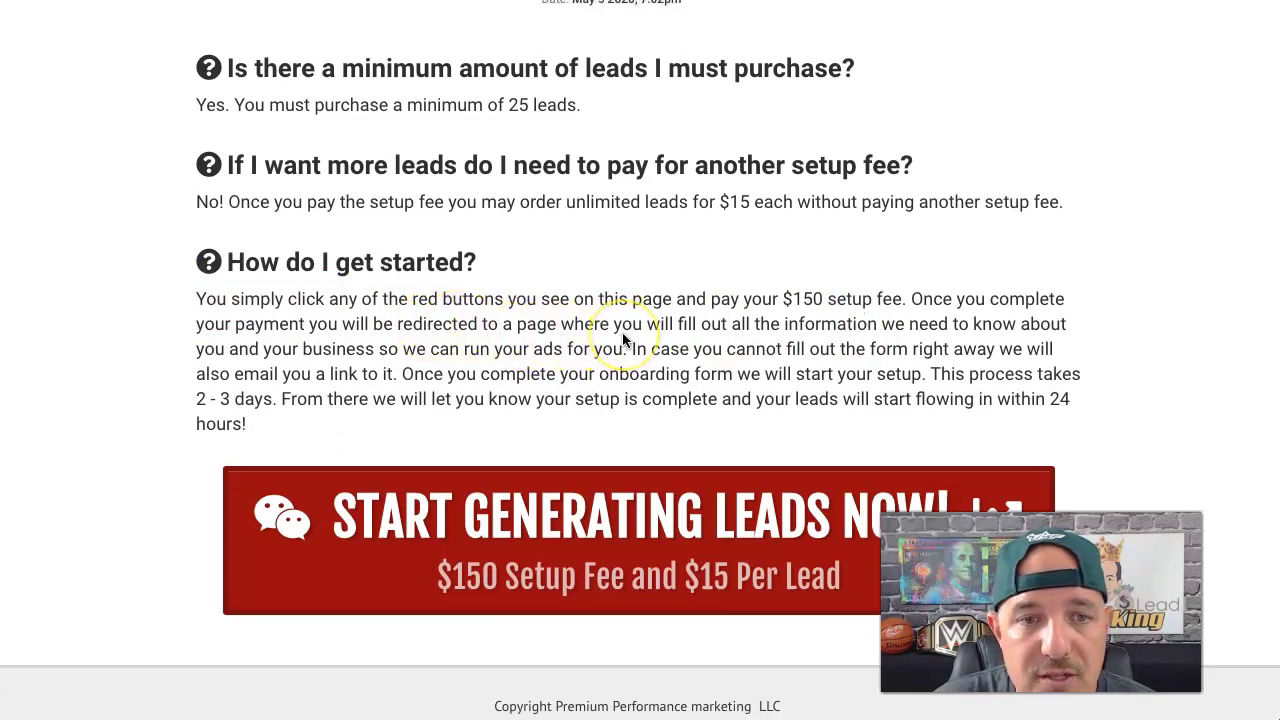
Open the $150.00 checkout form via the FAQ's 'Start Generating Leads Now' button
{"action": "scroll", "coordinate": [622, 334], "scroll_direction": "down", "scroll_amount": 1}
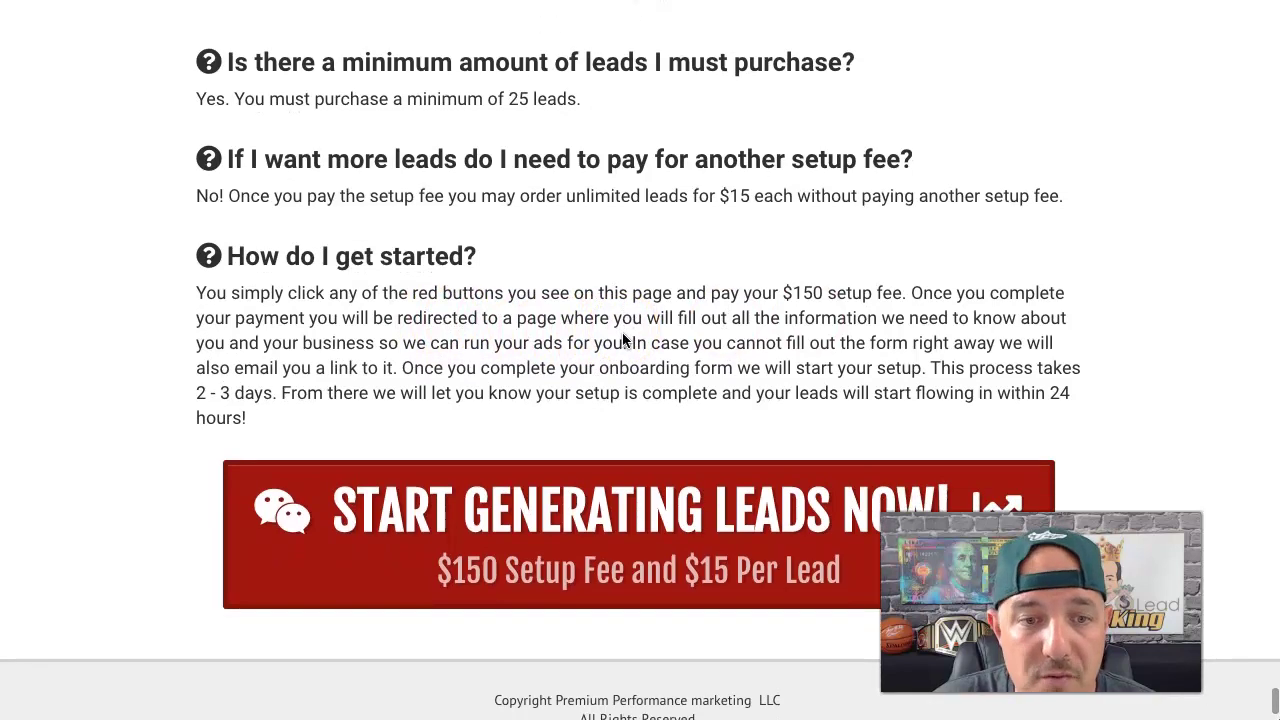
{"action": "scroll", "coordinate": [550, 410], "scroll_direction": "down", "scroll_amount": 2}
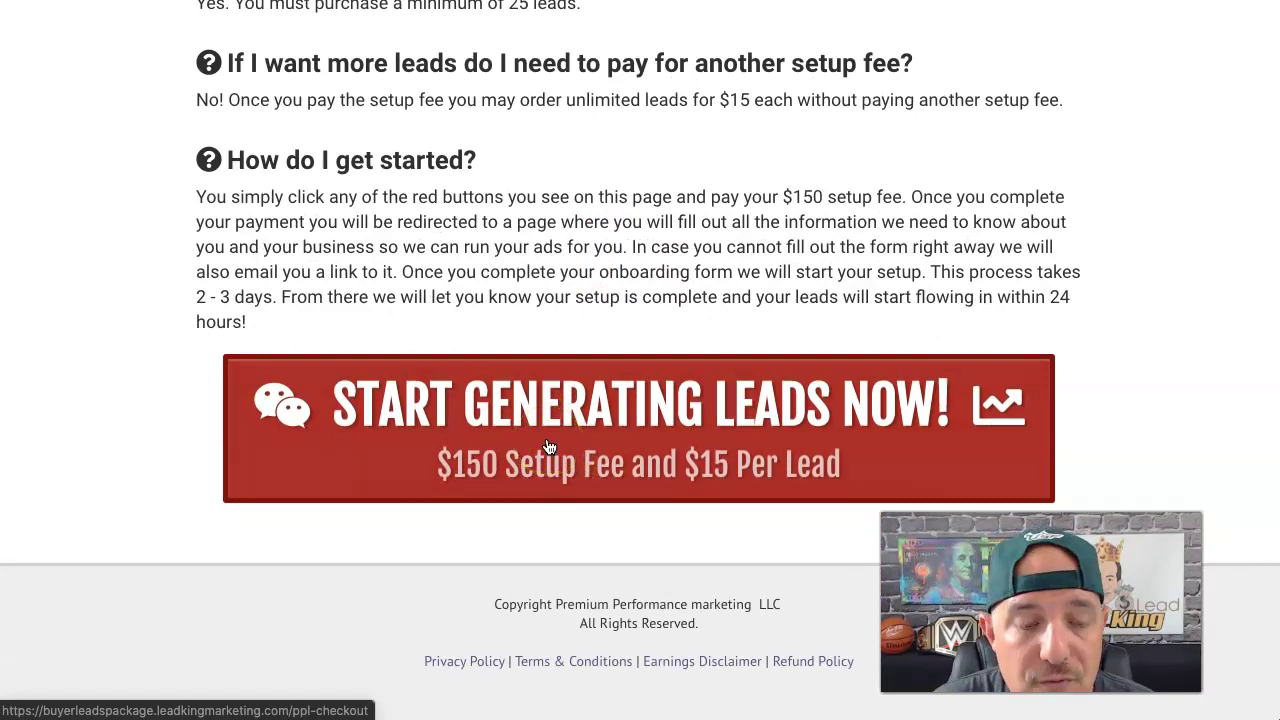
{"action": "left_click", "coordinate": [548, 446]}
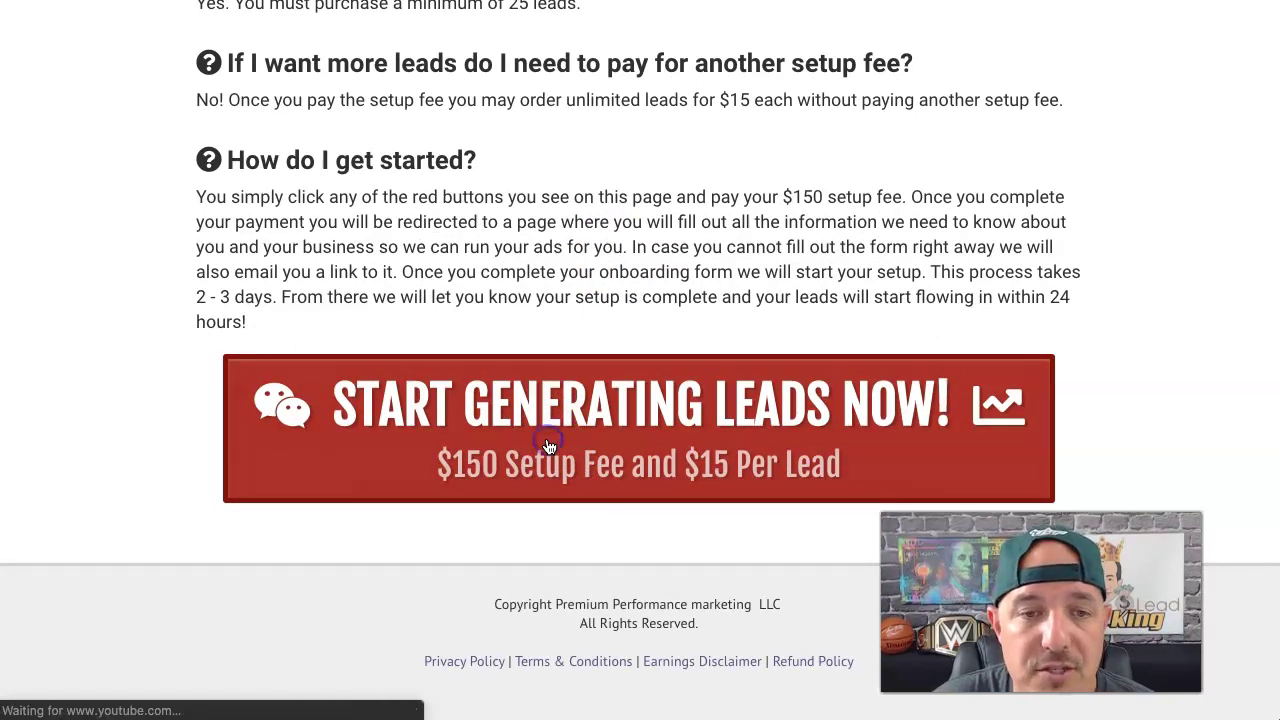
{"action": "left_click", "coordinate": [516, 445]}
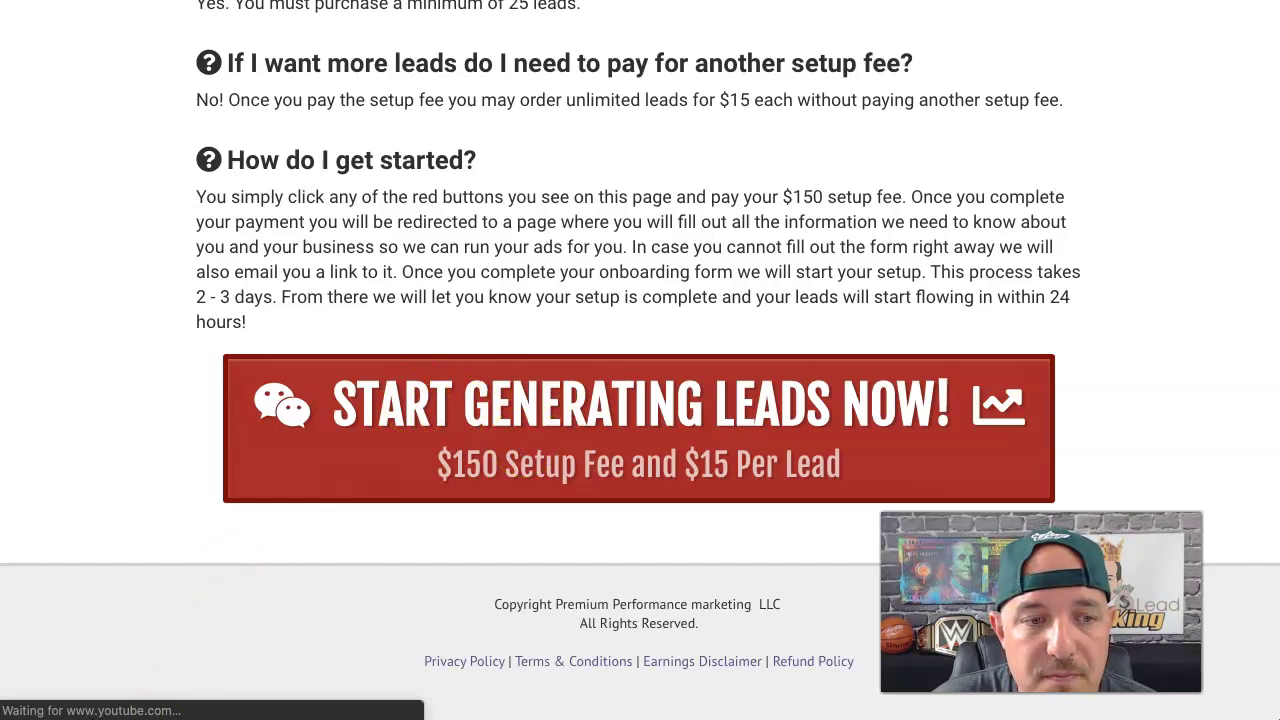
{"action": "scroll", "coordinate": [760, 577], "scroll_direction": "down", "scroll_amount": 3}
{"action": "scroll", "coordinate": [760, 577], "scroll_direction": "down", "scroll_amount": 5}
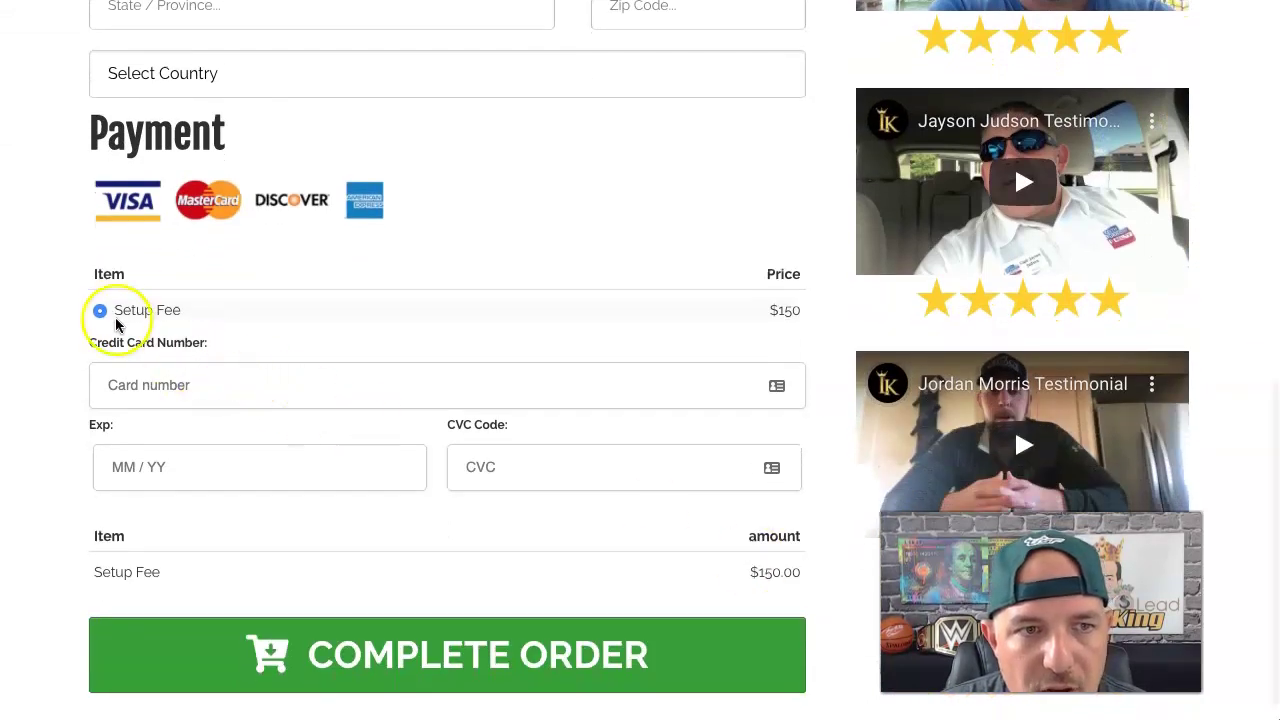
{"action": "left_click", "coordinate": [178, 310]}
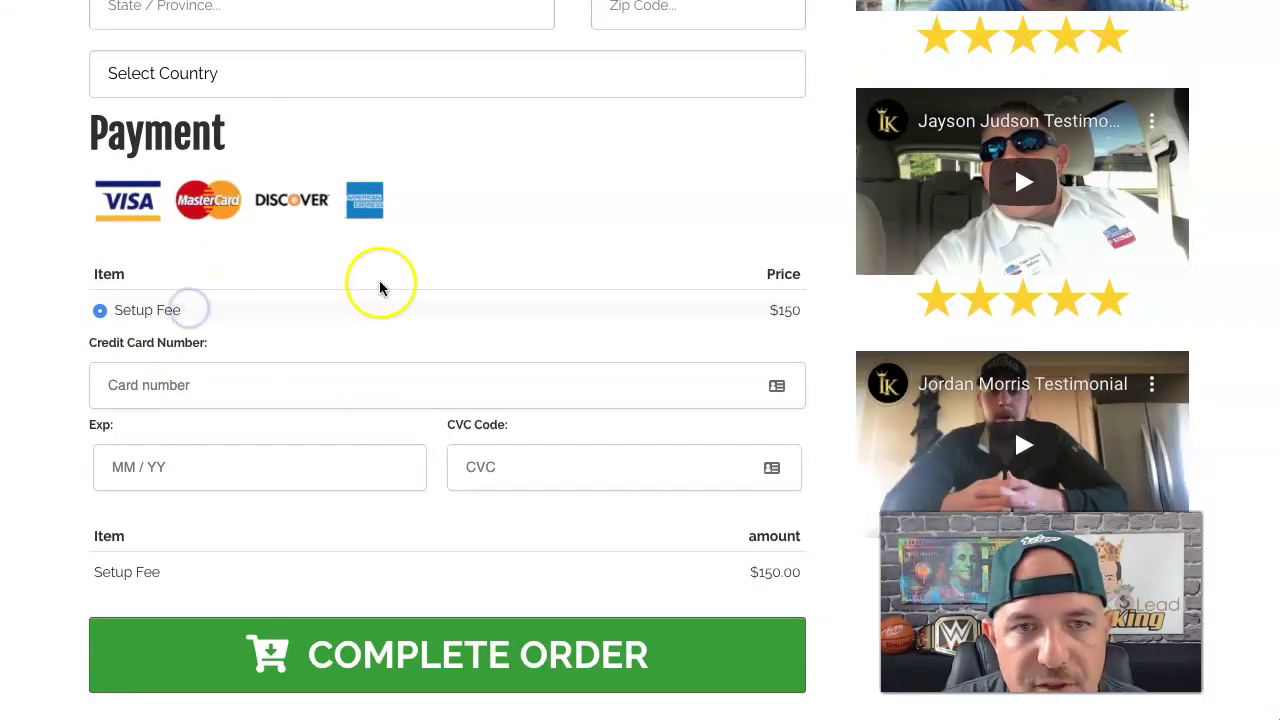
{"action": "scroll", "coordinate": [386, 284], "scroll_direction": "up", "scroll_amount": 8}
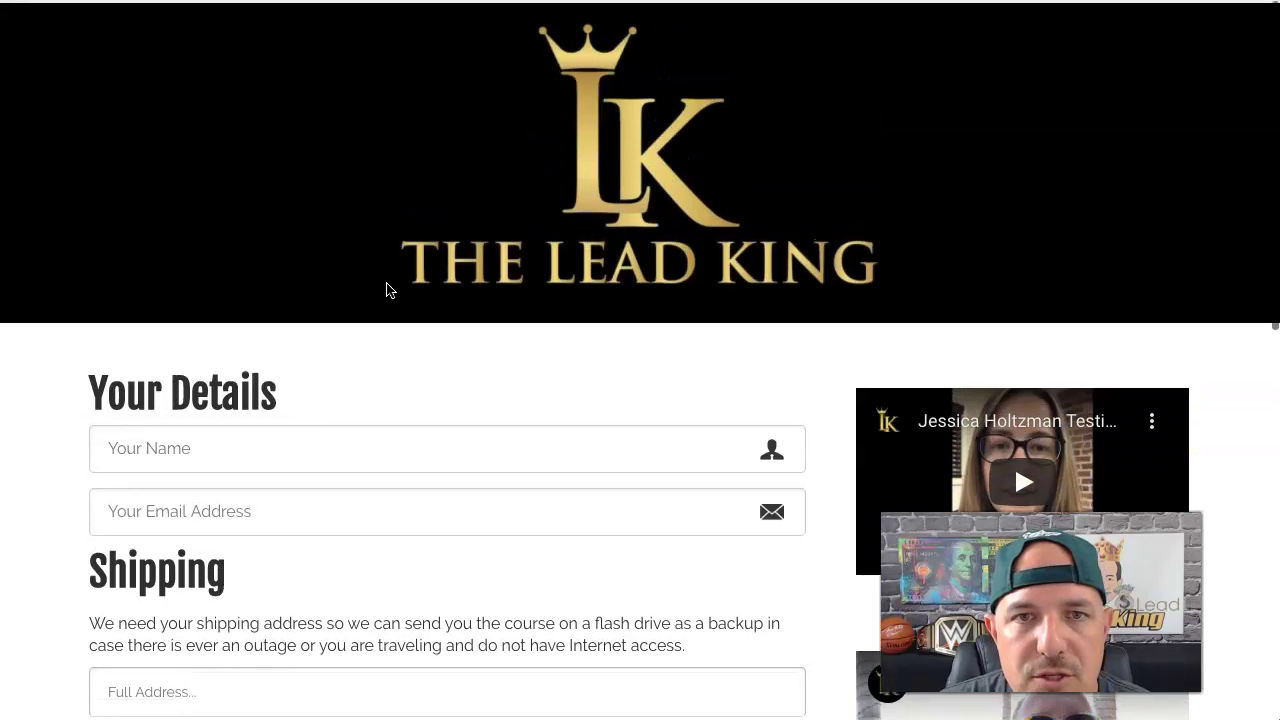
{"action": "scroll", "coordinate": [389, 290], "scroll_direction": "down", "scroll_amount": 6}
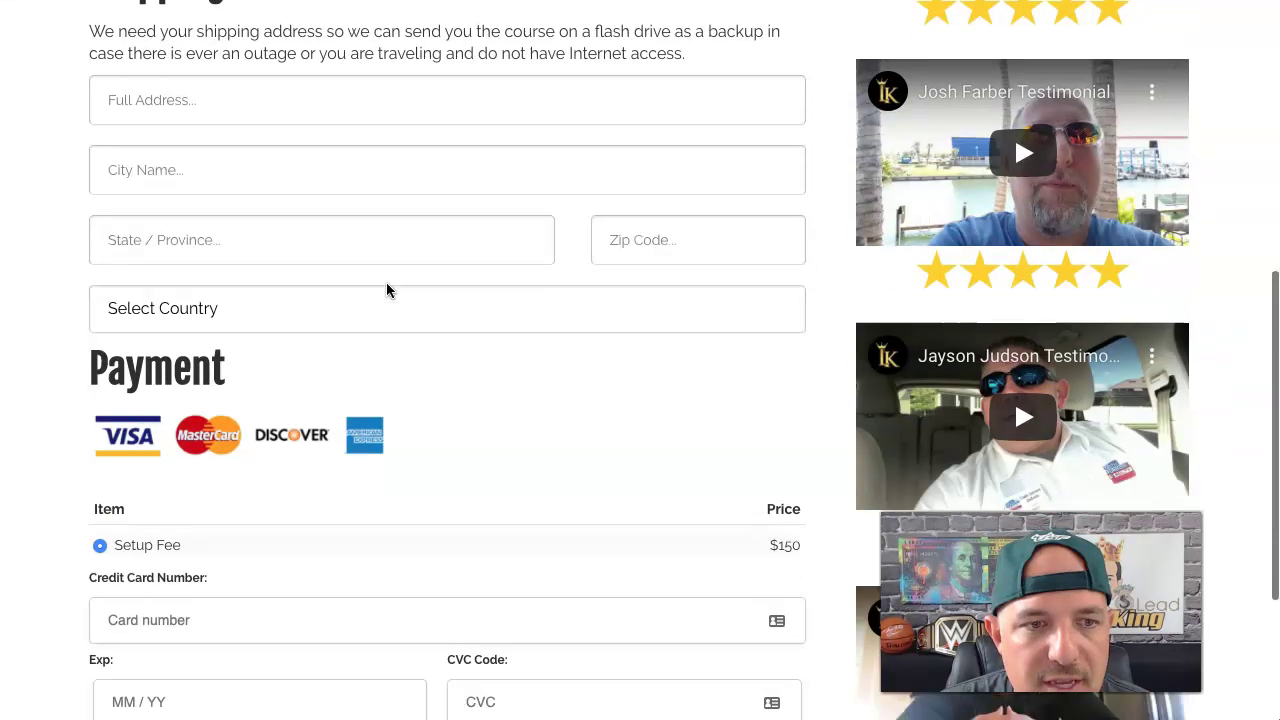
{"action": "scroll", "coordinate": [387, 290], "scroll_direction": "down", "scroll_amount": 1}
{"action": "left_click", "coordinate": [201, 153]}
{"action": "left_click", "coordinate": [291, 289]}
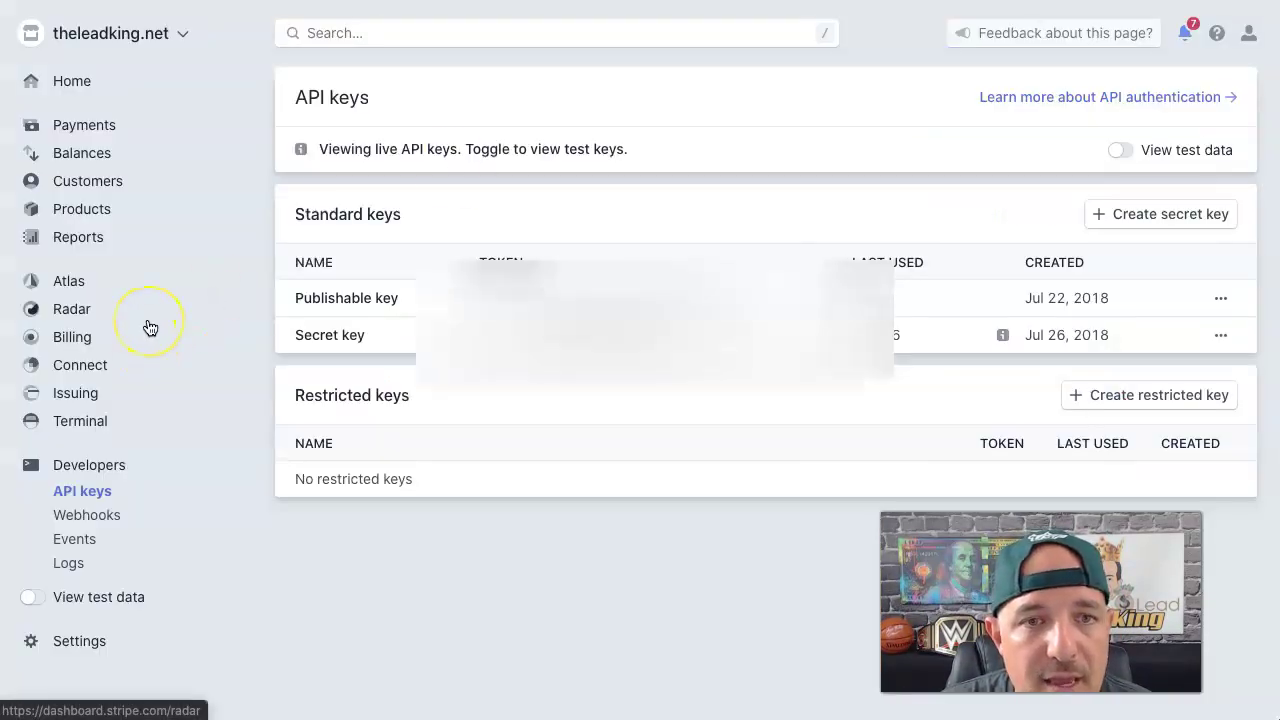
Open the newest Stripe customer, created May 24, 2020, and select a line of its details
{"action": "left_click", "coordinate": [90, 183]}
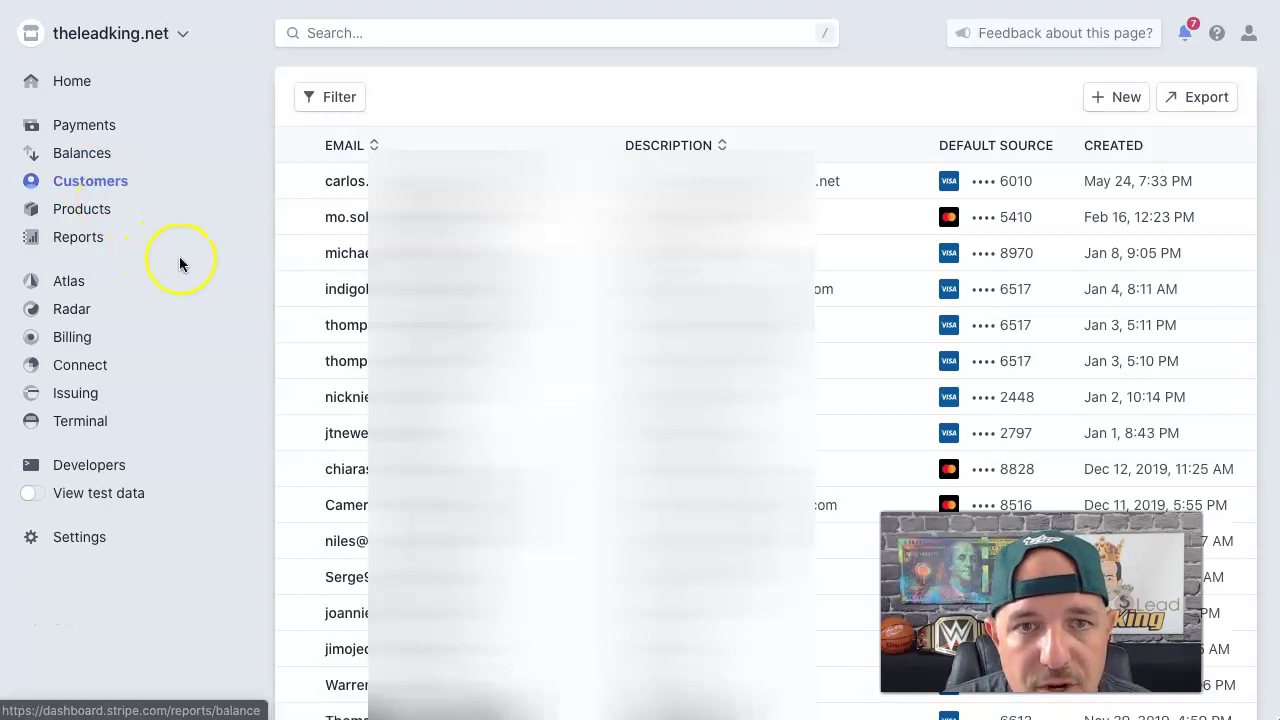
{"action": "left_click", "coordinate": [597, 182]}
{"action": "scroll", "coordinate": [597, 182], "scroll_direction": "down", "scroll_amount": 2}
{"action": "scroll", "coordinate": [597, 182], "scroll_direction": "down", "scroll_amount": 1}
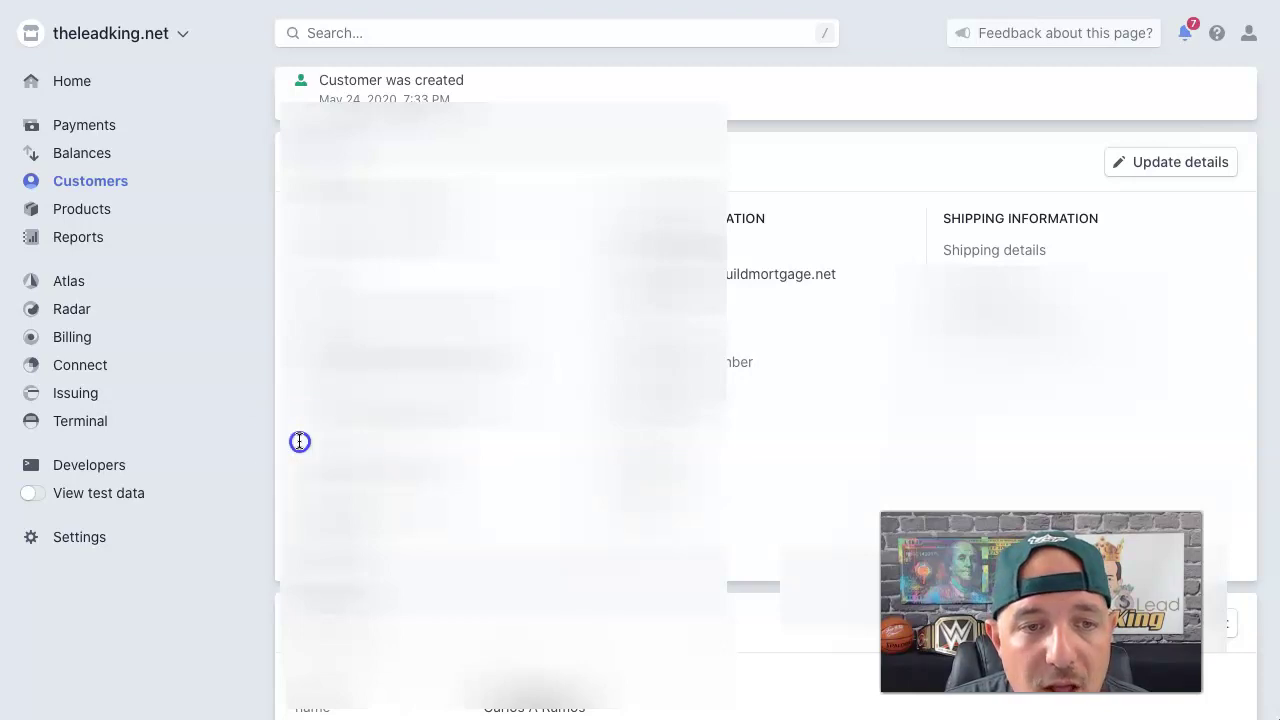
{"action": "triple_click", "coordinate": [366, 443]}
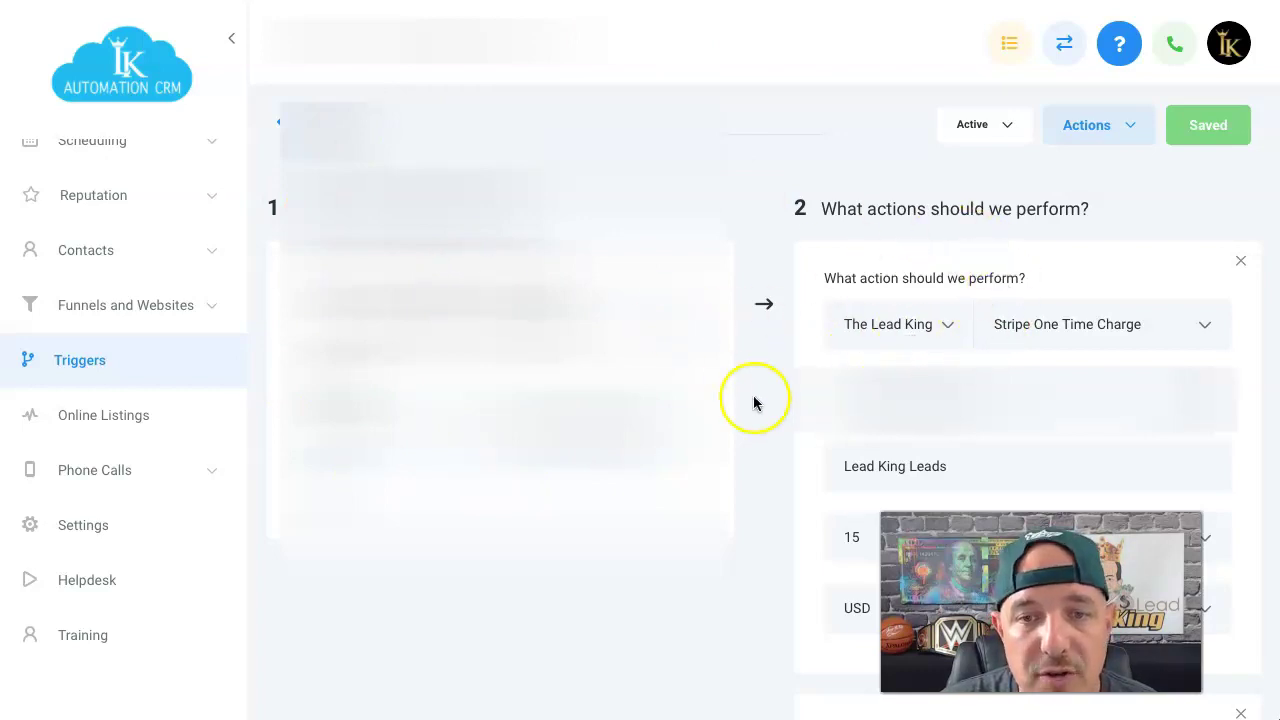
{"action": "scroll", "coordinate": [980, 397], "scroll_direction": "down", "scroll_amount": 1}
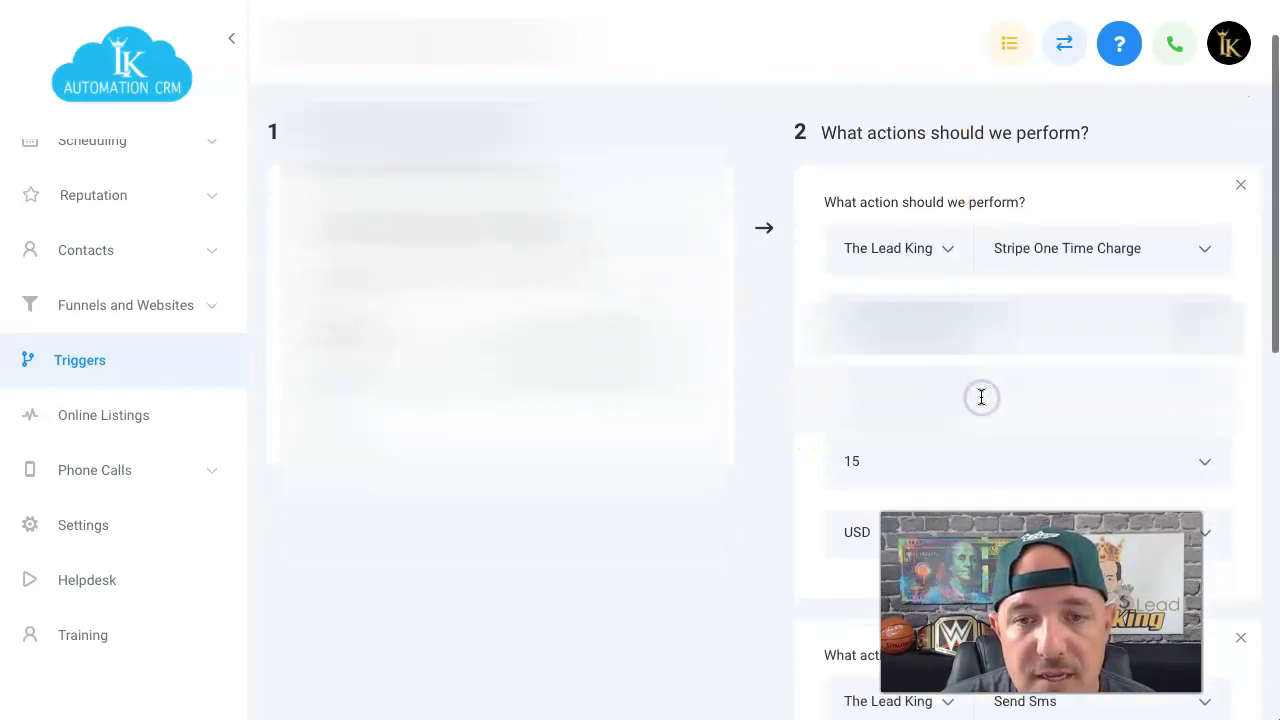